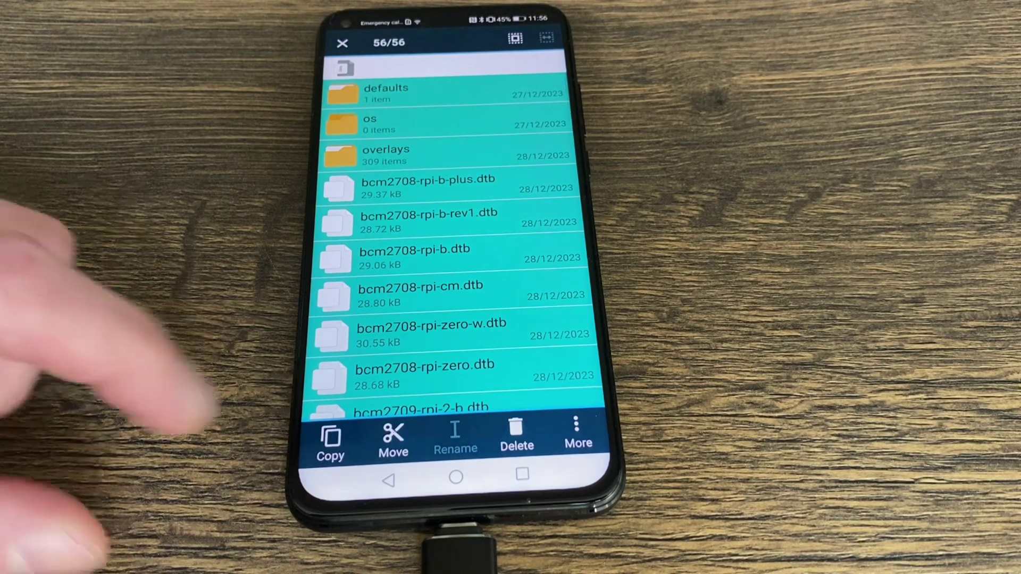
- Copy all the selected PINN files and paste them onto the USB storage
{"action": "left_click", "coordinate": [330, 442]}
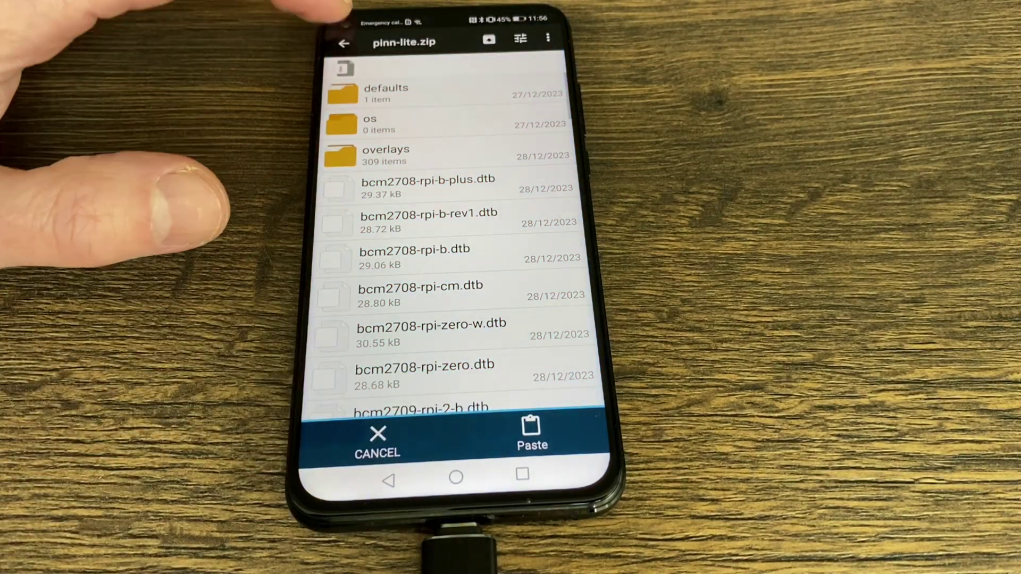
{"action": "left_click", "coordinate": [344, 43]}
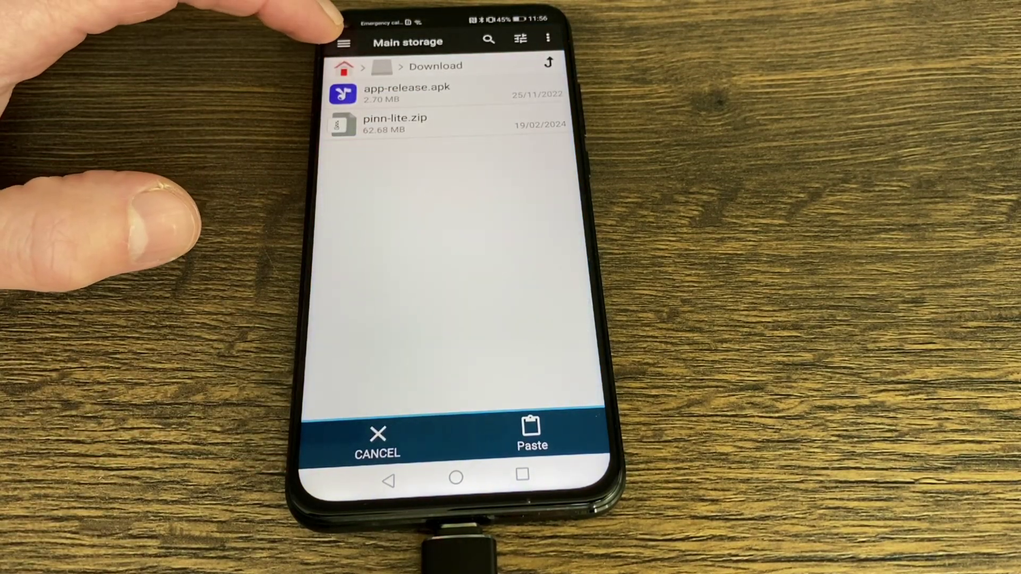
{"action": "left_click", "coordinate": [344, 43]}
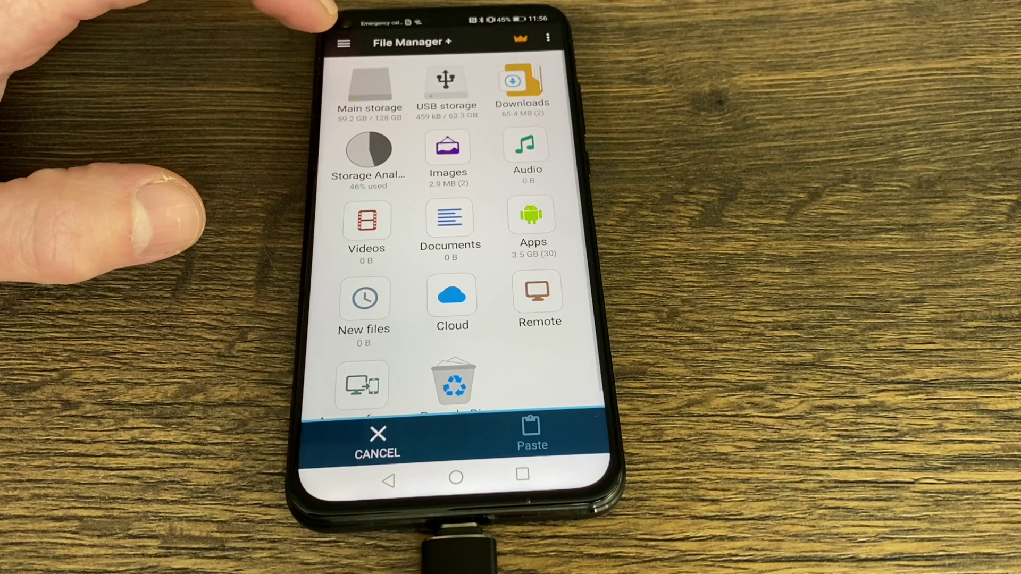
{"action": "left_click", "coordinate": [446, 88]}
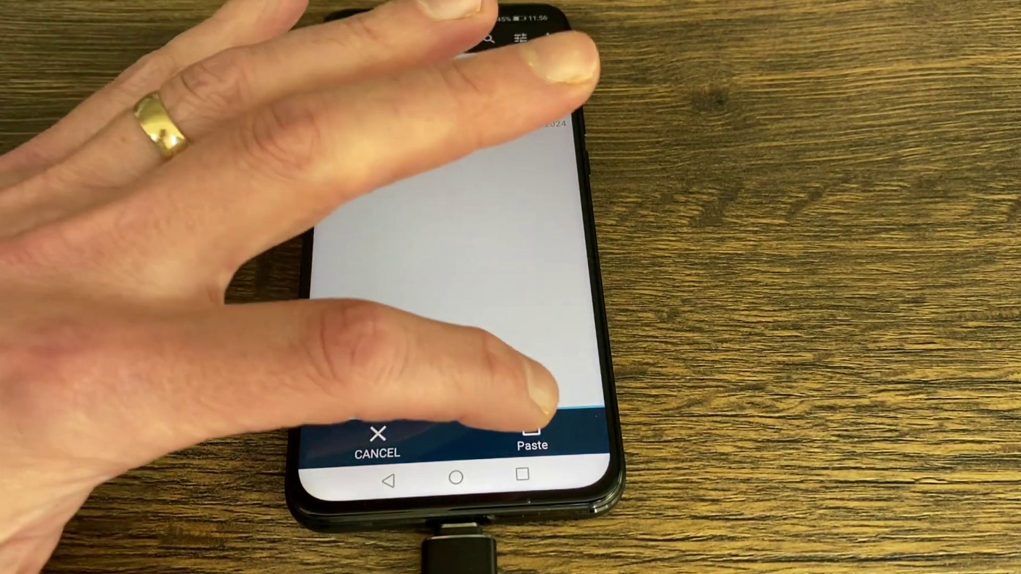
{"action": "left_click", "coordinate": [532, 435]}
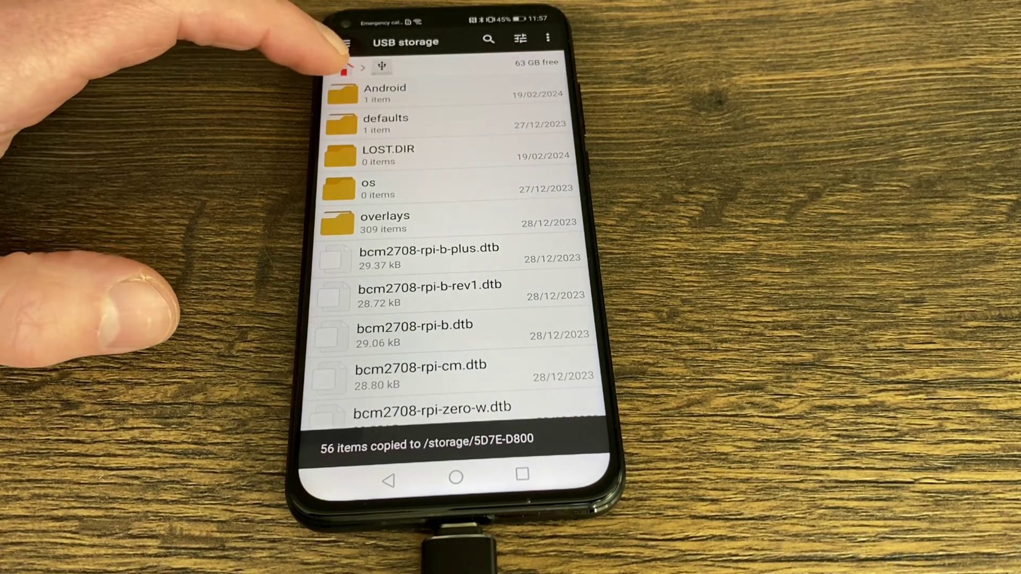
- Delete the Android and LOST.DIR folders from the USB storage
{"action": "left_click", "coordinate": [348, 89]}
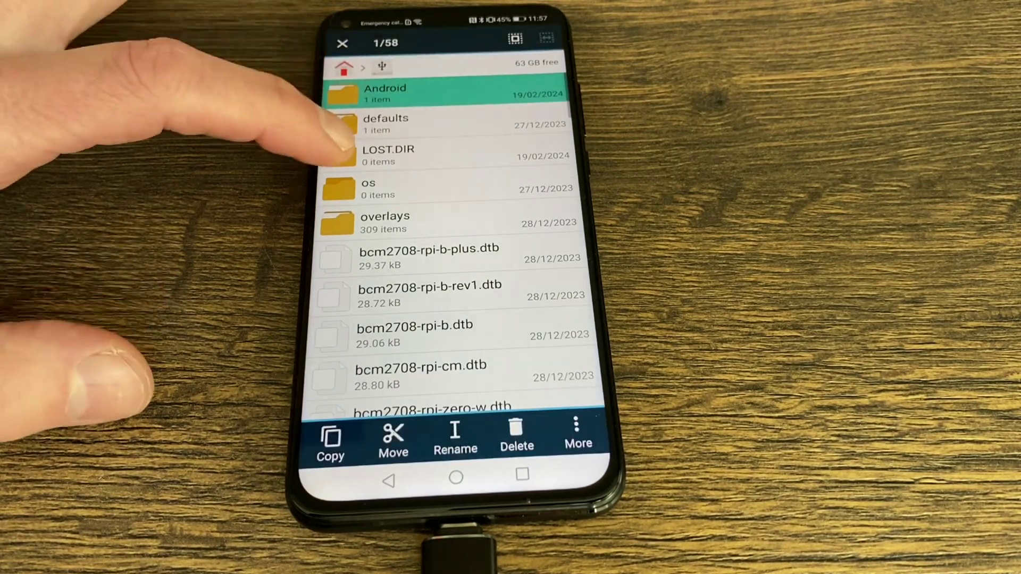
{"action": "left_click", "coordinate": [346, 154]}
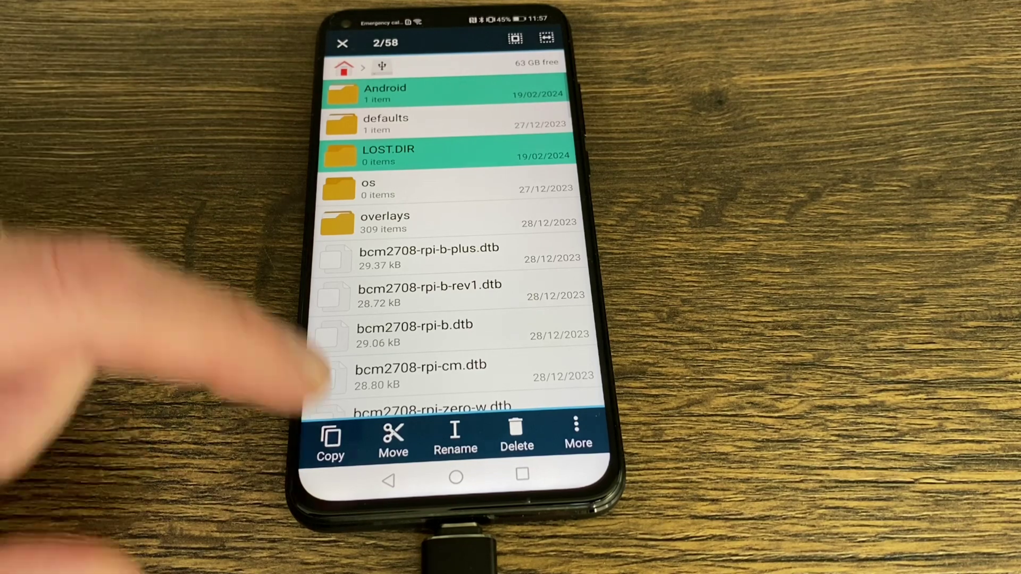
{"action": "left_click", "coordinate": [516, 439]}
{"action": "left_click", "coordinate": [534, 255]}
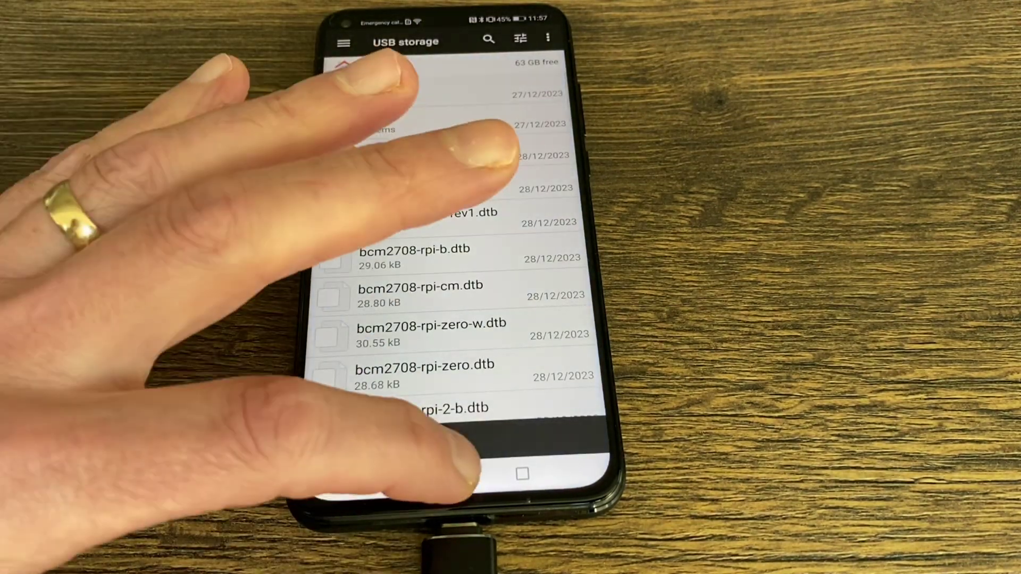
{"action": "left_click", "coordinate": [456, 477]}
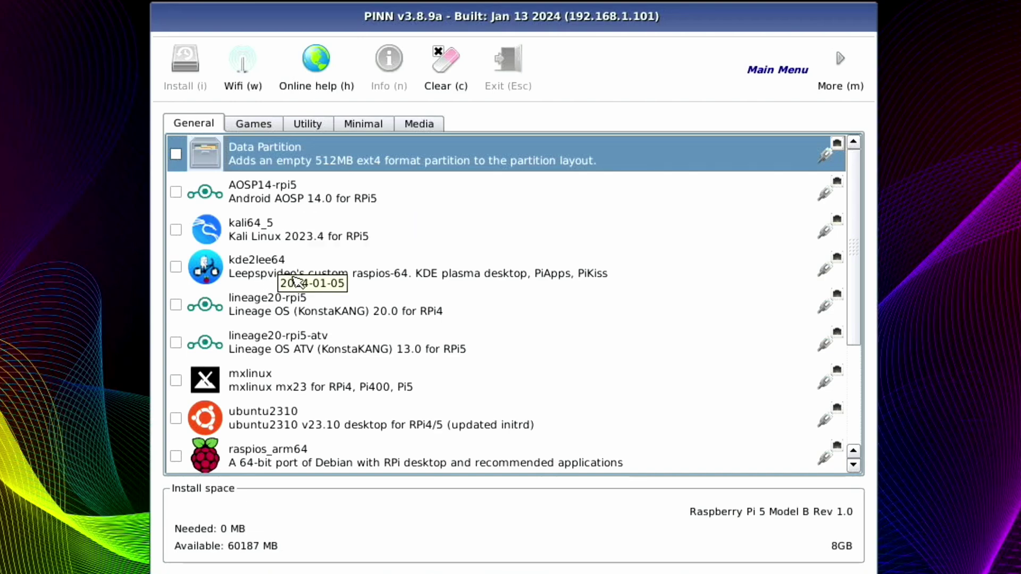
- Tick kde2lee64 and AOSP14-rpi5 (16617 MB needed) and start installing them
{"action": "left_click", "coordinate": [176, 267]}
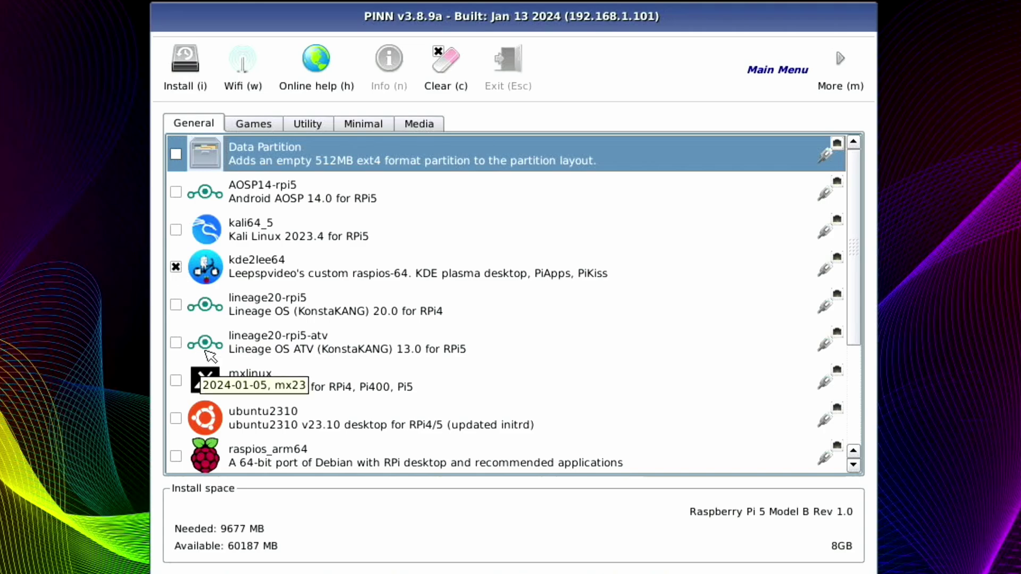
{"action": "scroll", "coordinate": [226, 427], "scroll_direction": "down", "scroll_amount": 2}
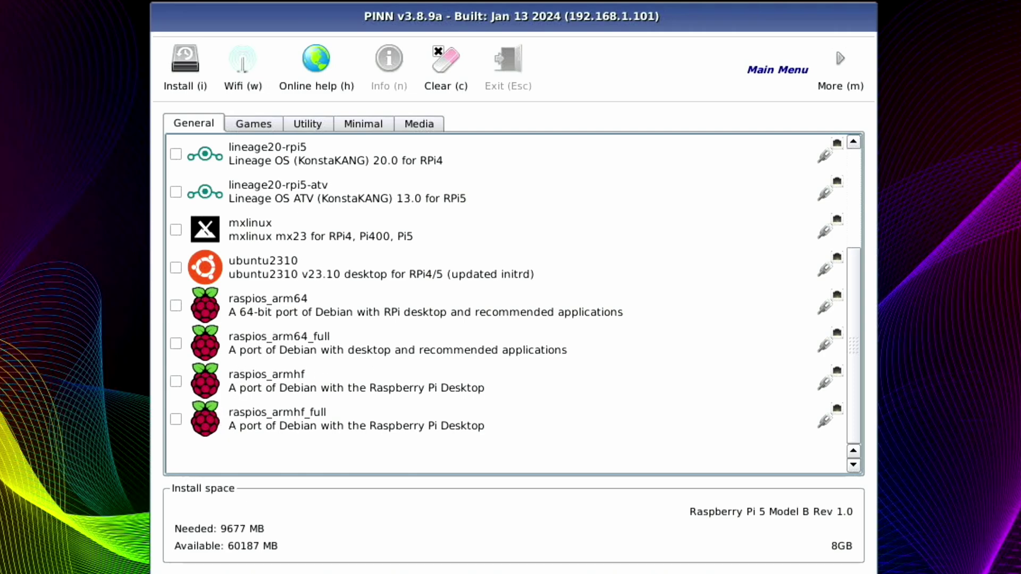
{"action": "scroll", "coordinate": [383, 335], "scroll_direction": "up", "scroll_amount": 2}
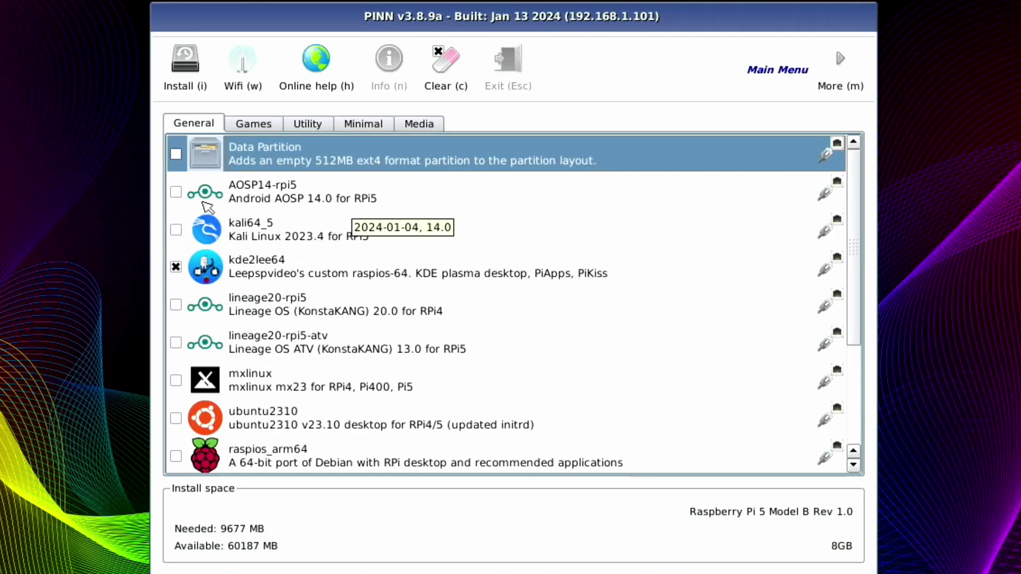
{"action": "left_click", "coordinate": [176, 193]}
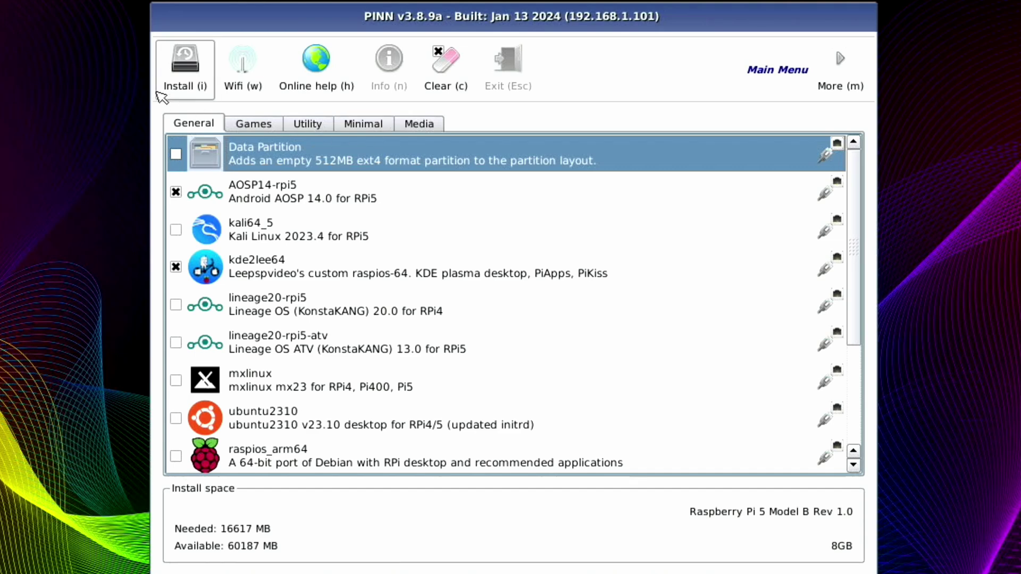
{"action": "left_click", "coordinate": [179, 75]}
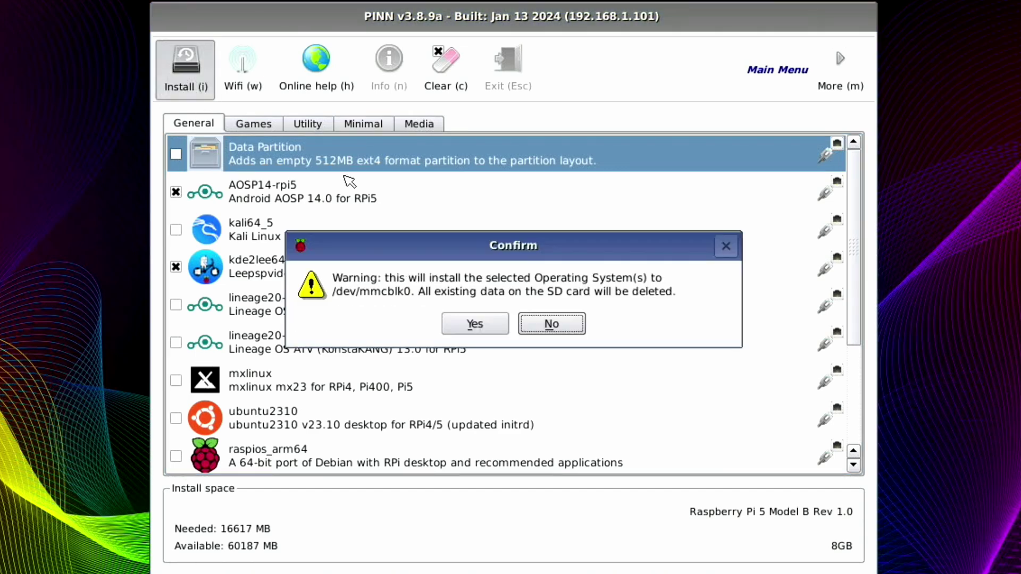
- Confirm the install, move kde2lee64 above AOSP14-rpi5 in boot order, and boot it
{"action": "left_click", "coordinate": [478, 323]}
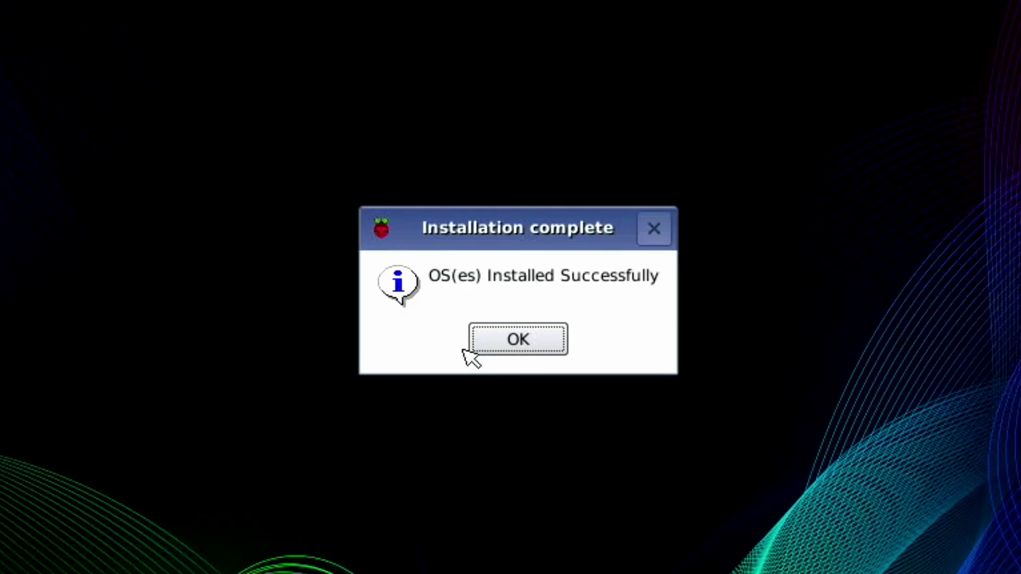
{"action": "left_click", "coordinate": [509, 342]}
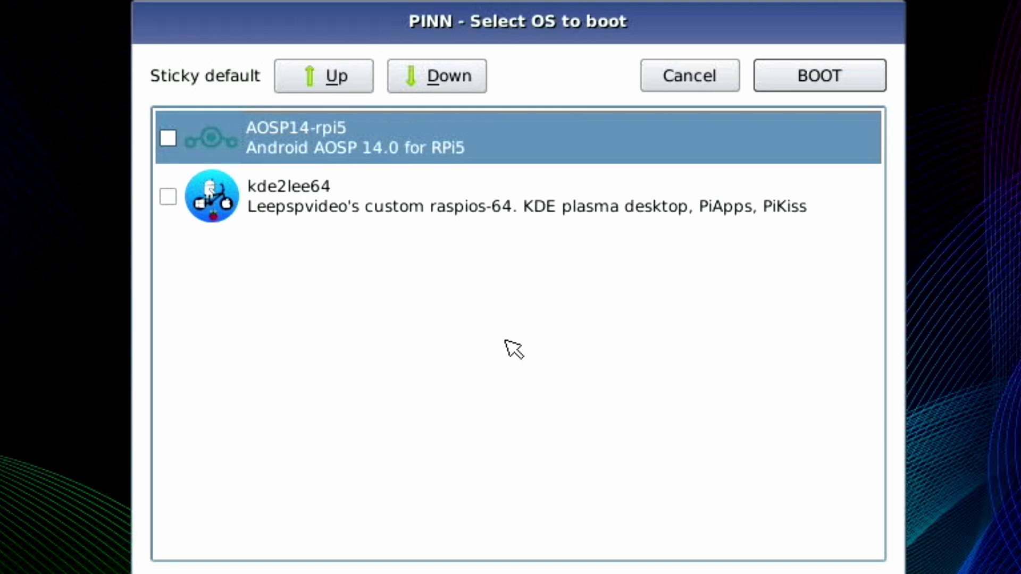
{"action": "left_click", "coordinate": [280, 201]}
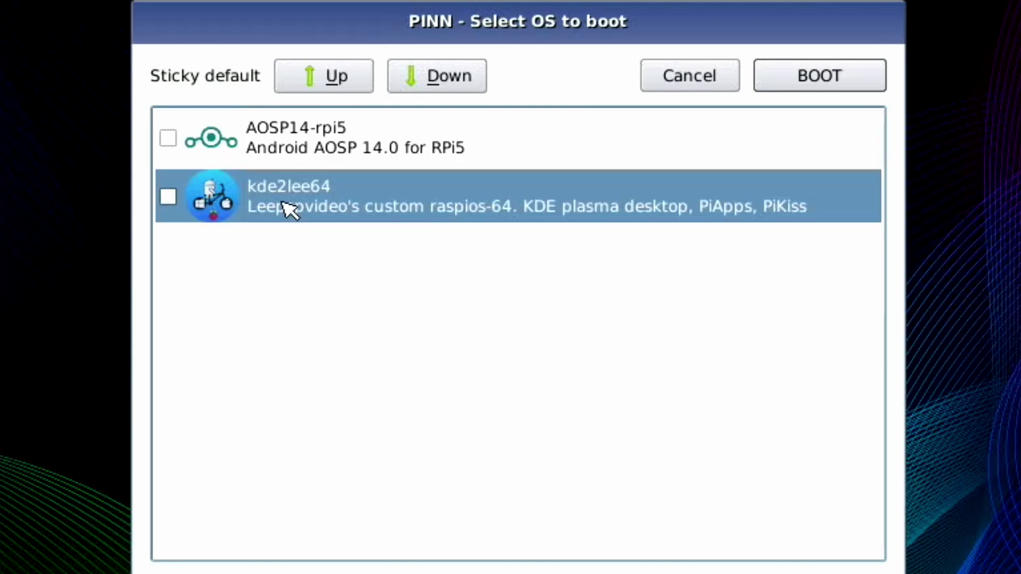
{"action": "left_click", "coordinate": [324, 79]}
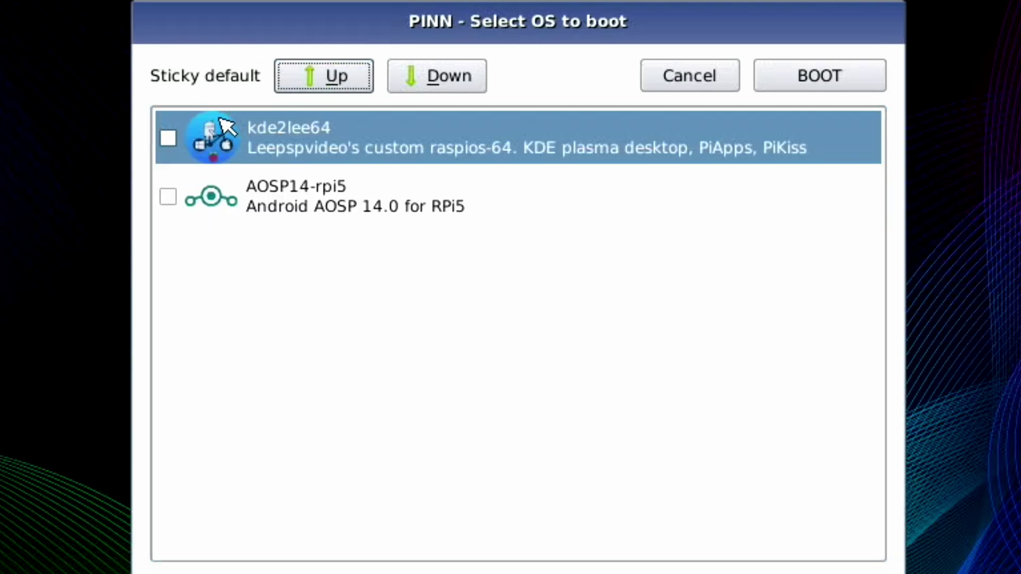
{"action": "left_click", "coordinate": [771, 87]}
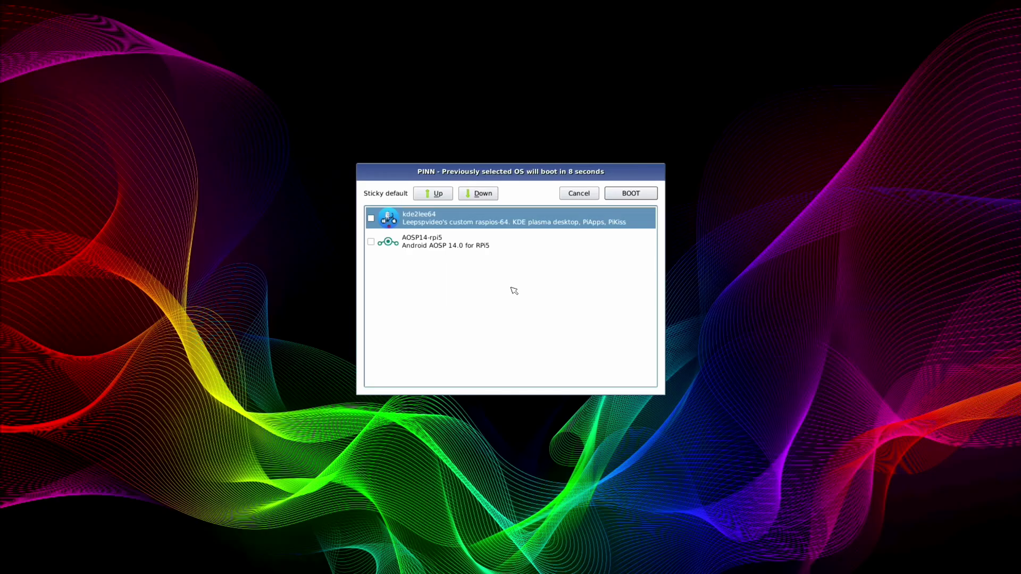
- Halt the boot countdown, boot kde2lee64, and log in with the account password
{"action": "left_click", "coordinate": [591, 218]}
{"action": "left_click", "coordinate": [625, 198]}
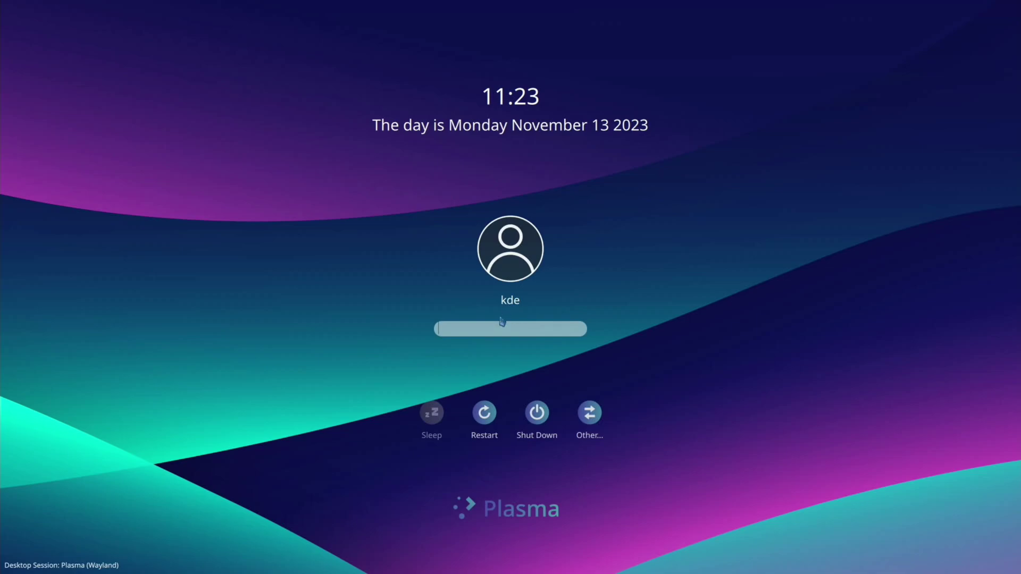
{"action": "key", "text": "Return"}
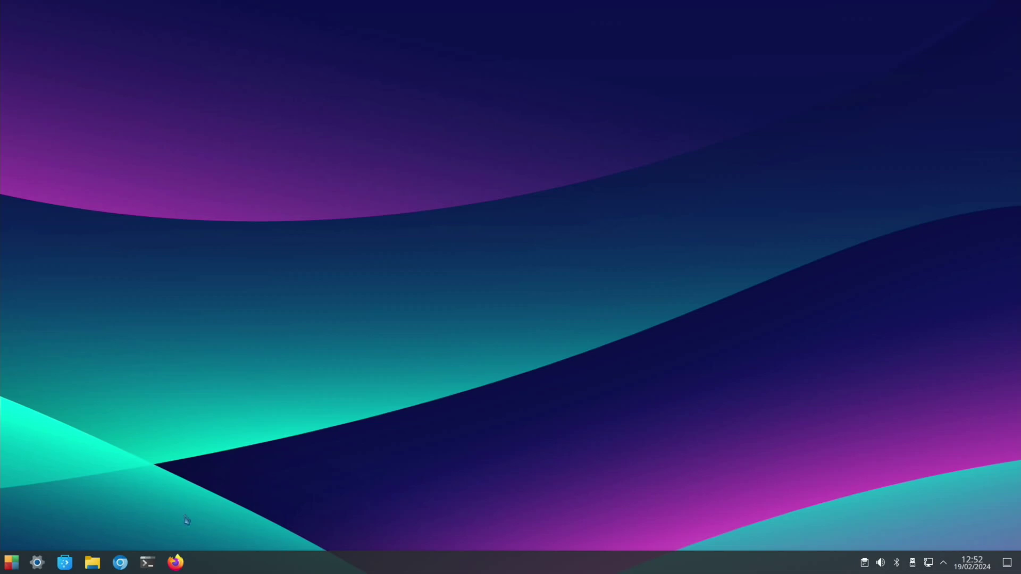
- Run sudo raspi-config in a terminal and set the bootloader to the latest boot ROM version
{"action": "left_click", "coordinate": [148, 563]}
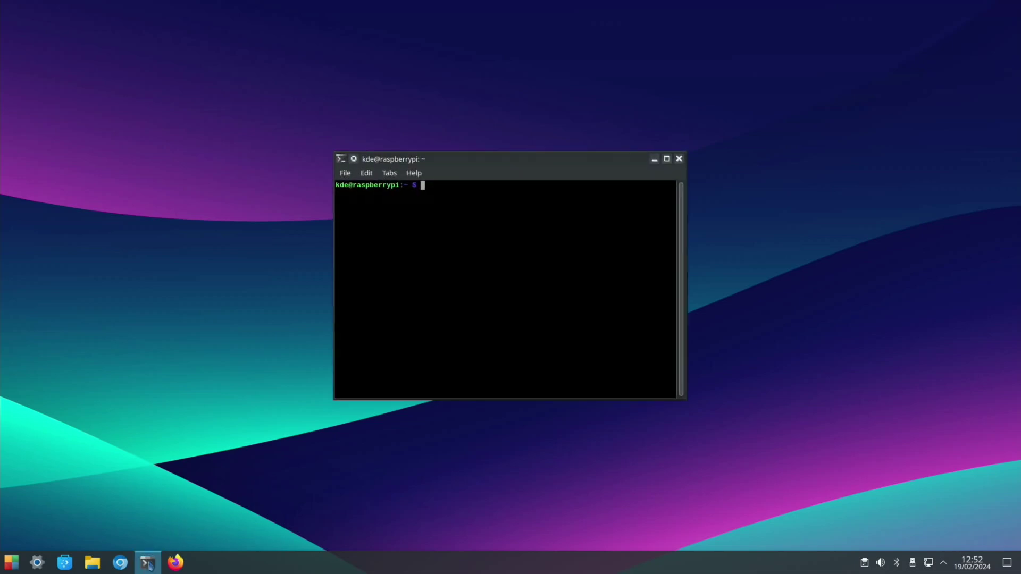
{"action": "type", "text": "sudo raspi-config"}
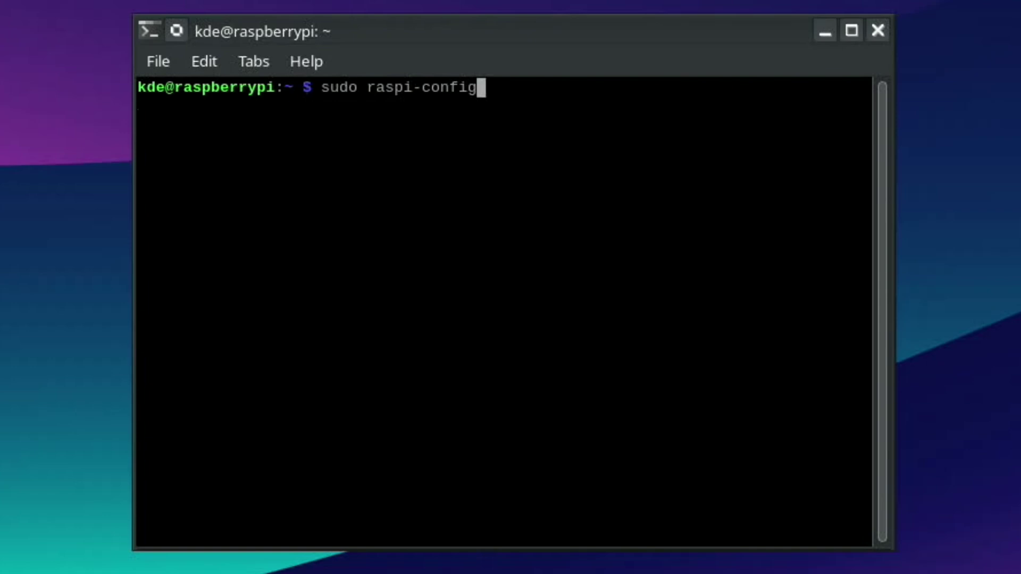
{"action": "key", "text": "Return"}
{"action": "key", "text": "Down"}
{"action": "key", "text": "Down"}
{"action": "key", "text": "Down"}
{"action": "key", "text": "Down"}
{"action": "key", "text": "Down"}
{"action": "key", "text": "Return"}
{"action": "key", "text": "Down"}
{"action": "key", "text": "Down"}
{"action": "key", "text": "Down"}
{"action": "key", "text": "Down"}
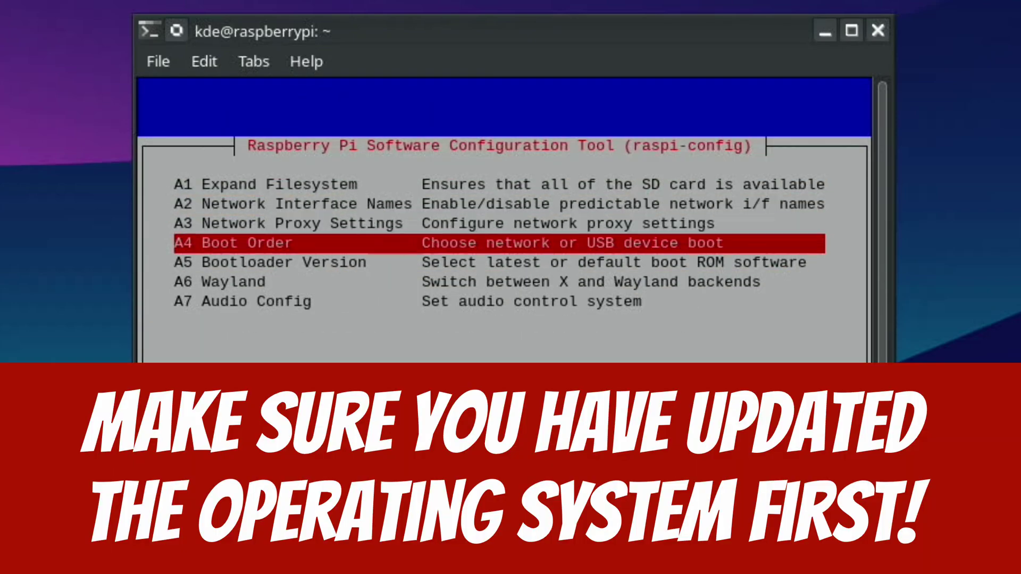
{"action": "key", "text": "Return"}
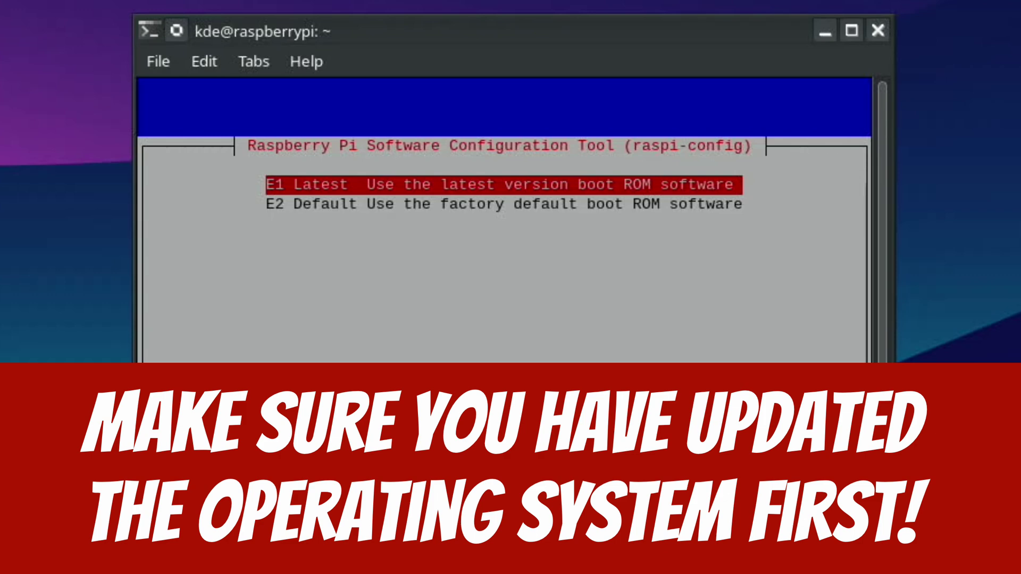
{"action": "key", "text": "Return"}
{"action": "key", "text": "Return"}
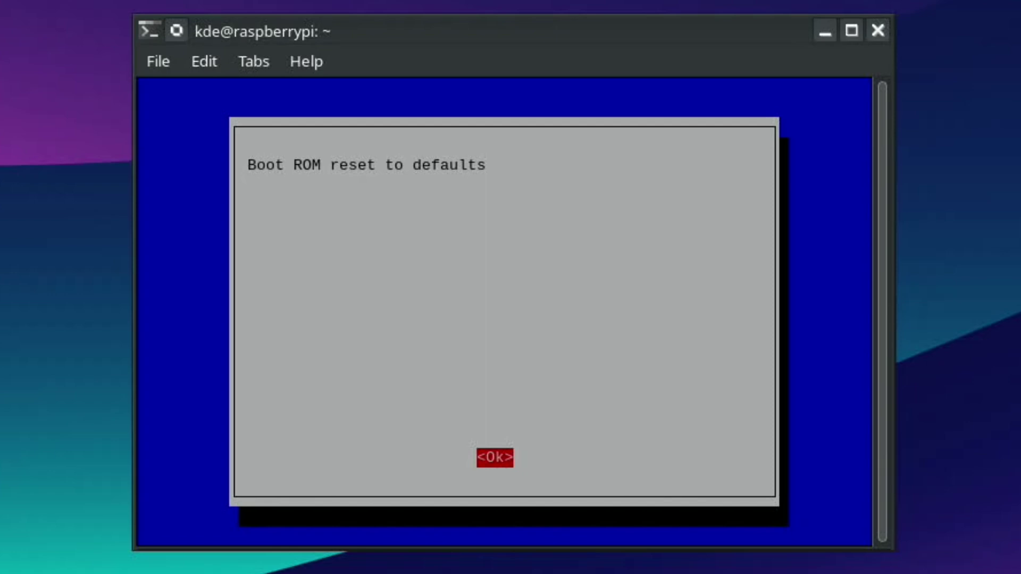
{"action": "key", "text": "Return"}
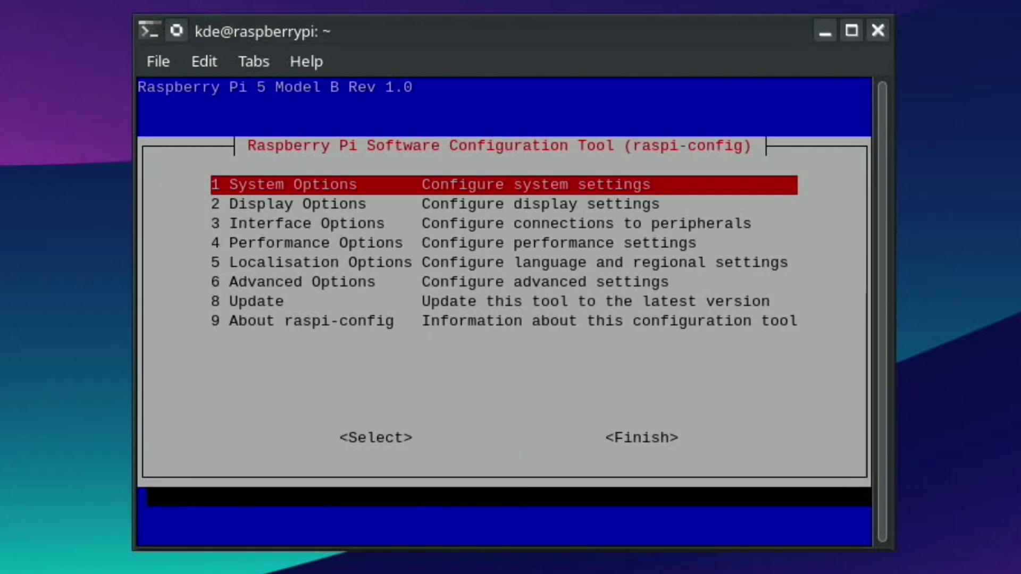
- Finish raspi-config and confirm rebooting the Pi now
{"action": "key", "text": "Tab"}
{"action": "key", "text": "Tab"}
{"action": "key", "text": "Return"}
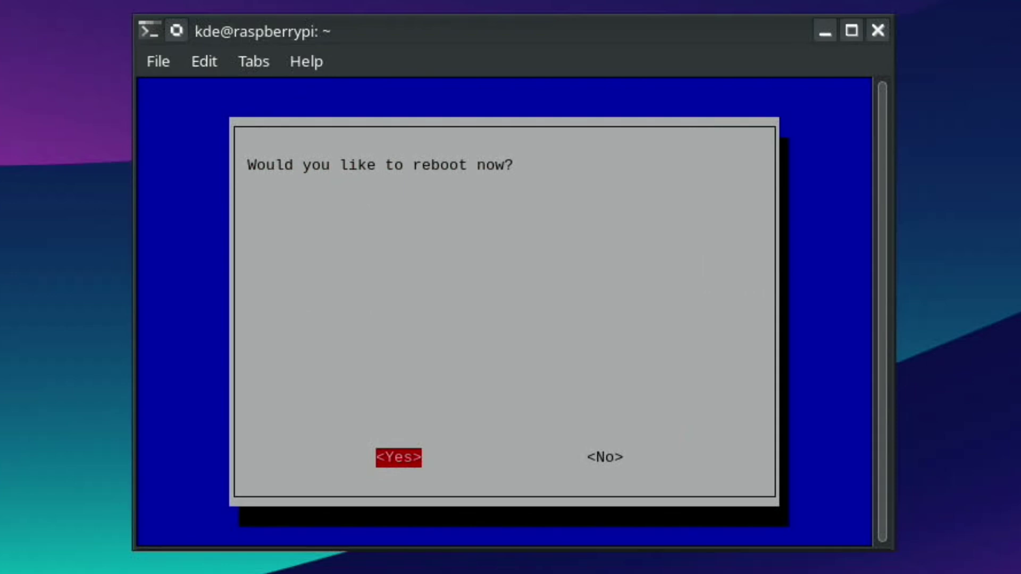
{"action": "key", "text": "Return"}
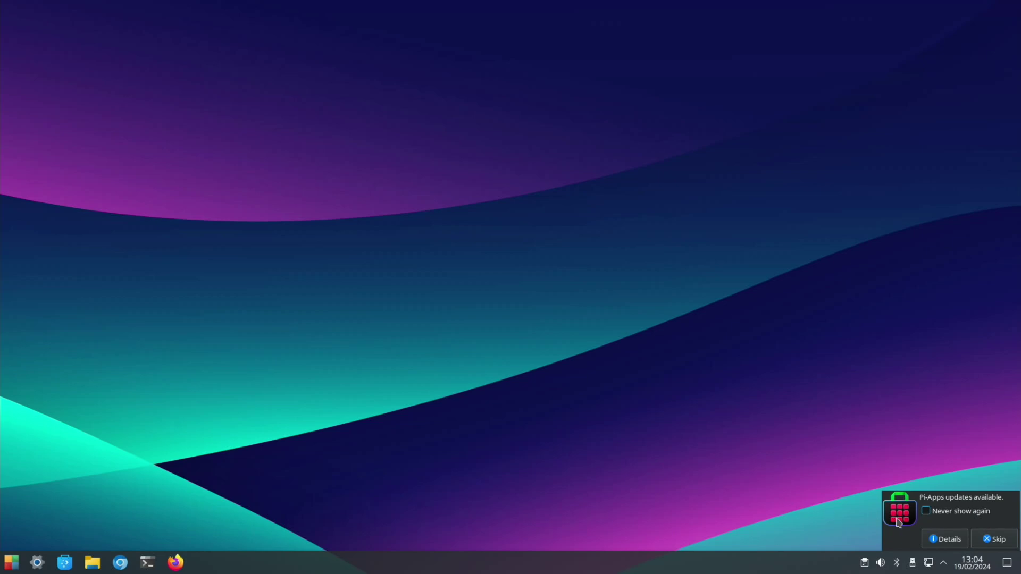
- Open the Pi-Apps update notification details and apply all updates with Update now
{"action": "left_click", "coordinate": [945, 540]}
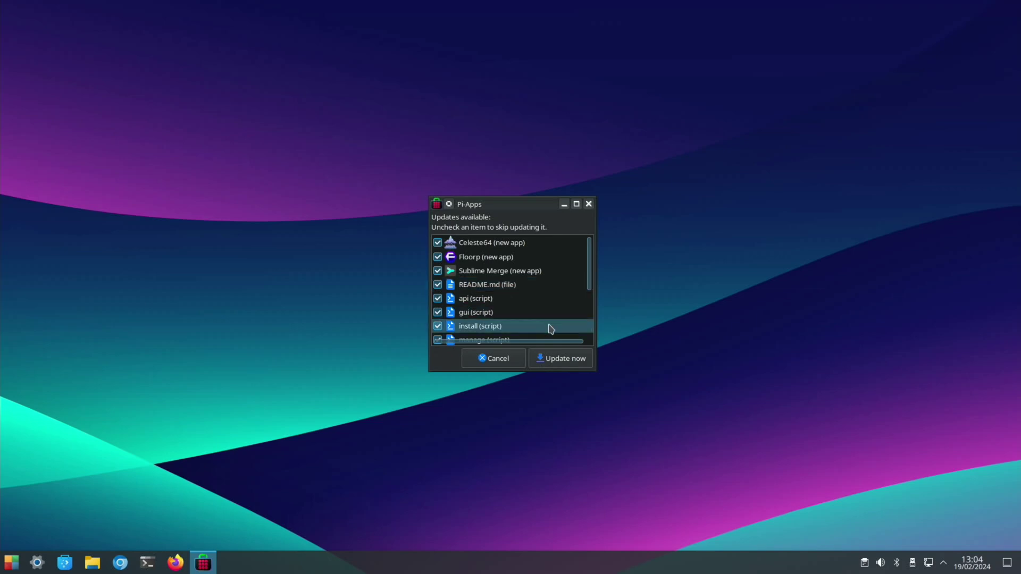
{"action": "left_click", "coordinate": [562, 358]}
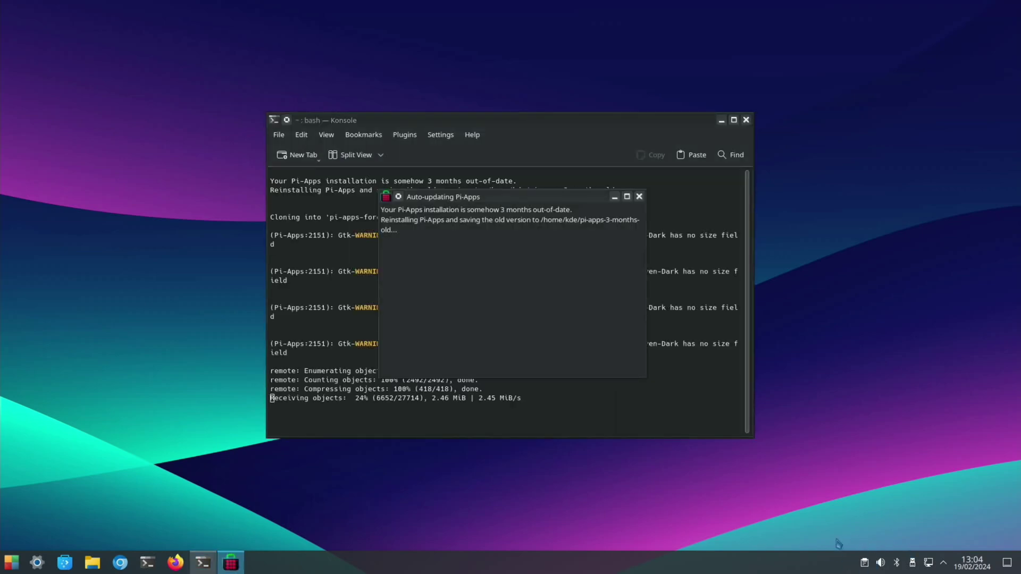
{"action": "left_click", "coordinate": [65, 565]}
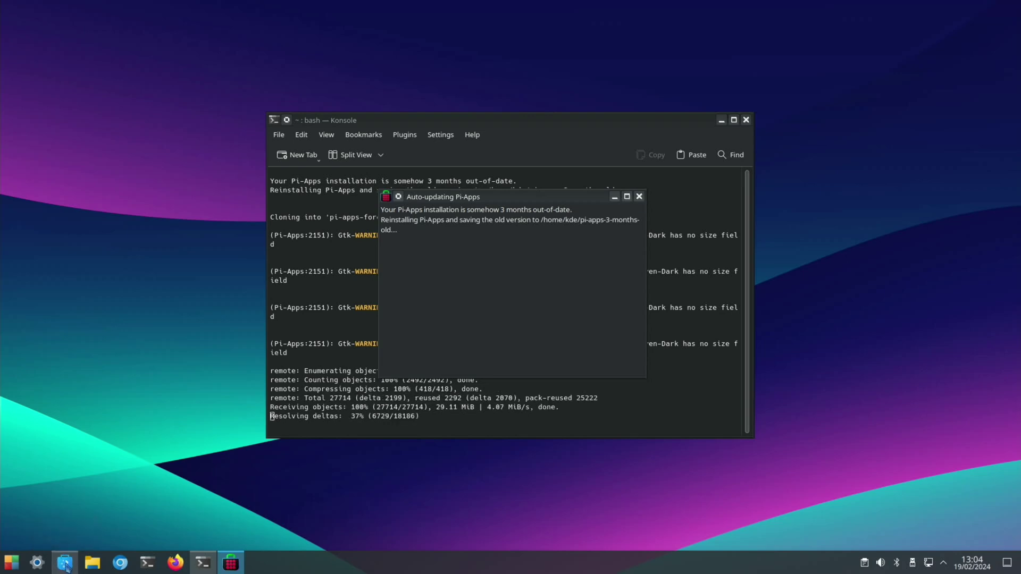
- Browse Discover's Accessibility, Accessories and Internet categories, then close the store
{"action": "left_click", "coordinate": [271, 131]}
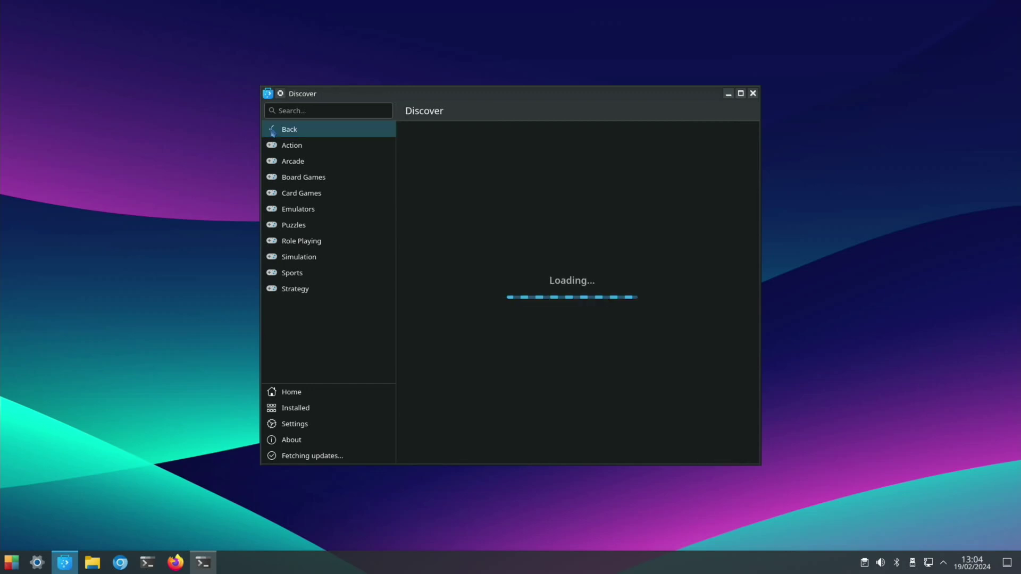
{"action": "left_click", "coordinate": [301, 151]}
{"action": "left_click", "coordinate": [302, 162]}
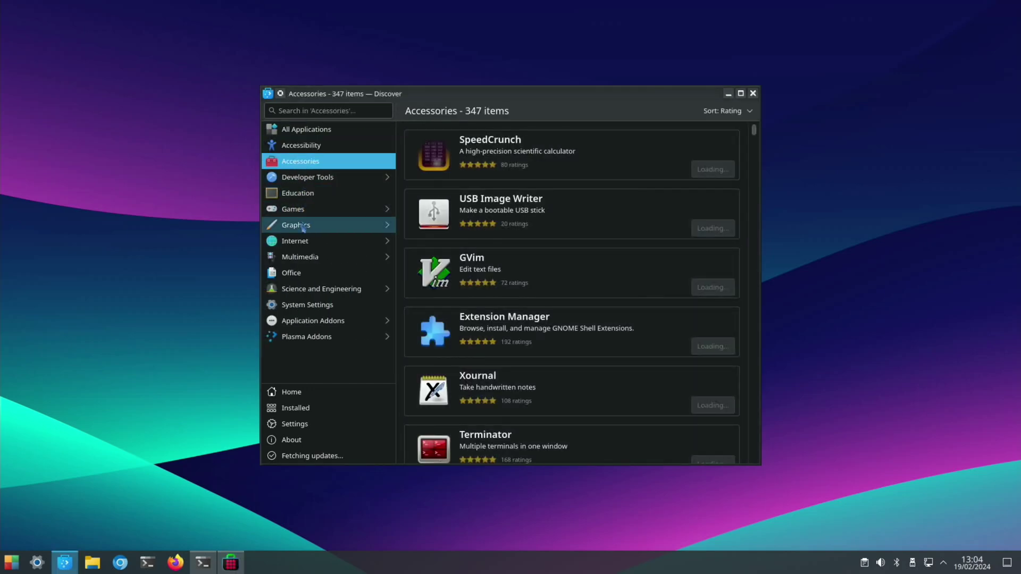
{"action": "left_click", "coordinate": [303, 242]}
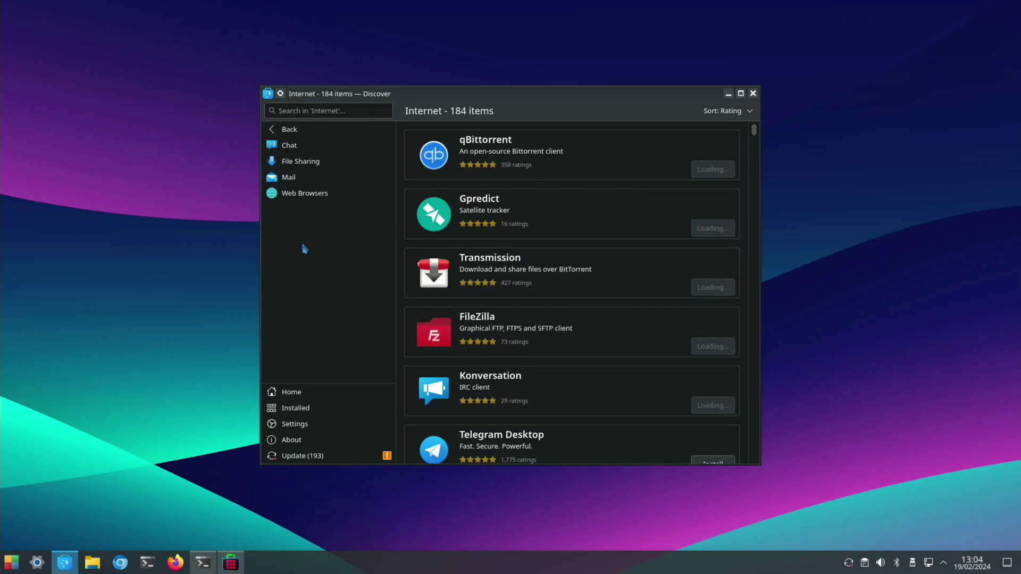
{"action": "scroll", "coordinate": [434, 306], "scroll_direction": "down", "scroll_amount": 5}
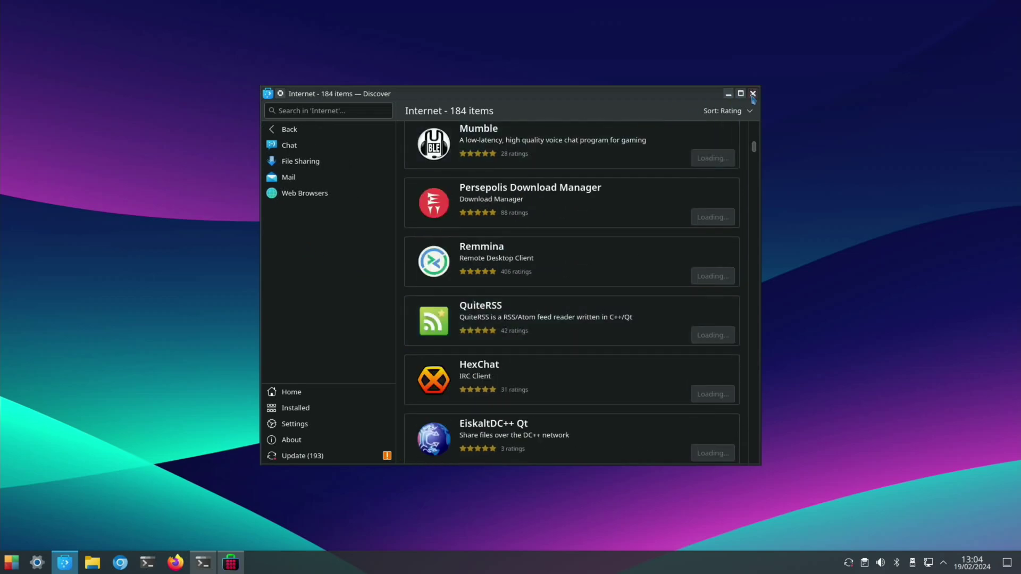
{"action": "left_click", "coordinate": [753, 94]}
- Launch PiKISS via the 'pik' search to update it to 57589e2, then close its terminals
{"action": "key", "text": "super"}
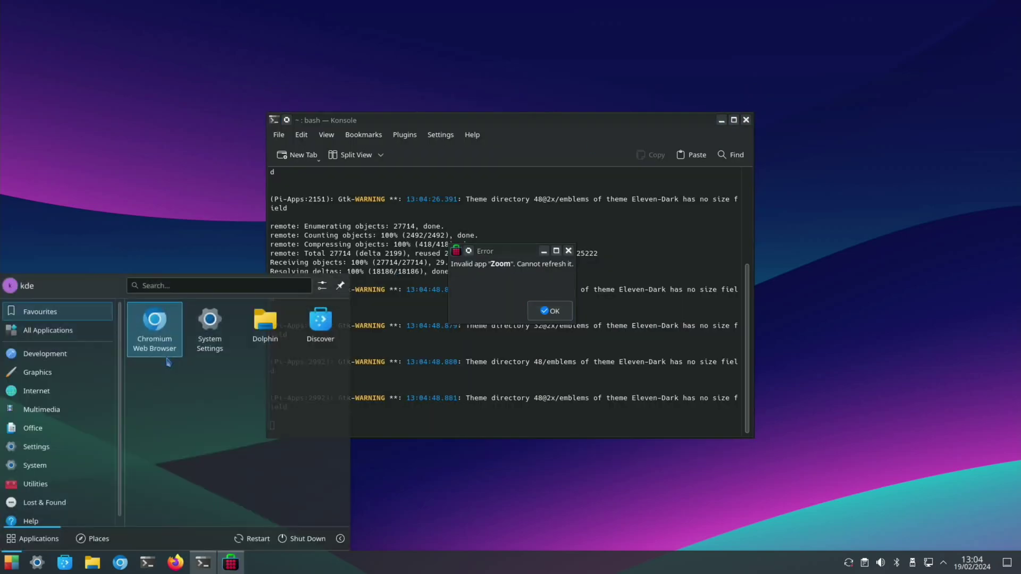
{"action": "type", "text": "pik"}
{"action": "key", "text": "Return"}
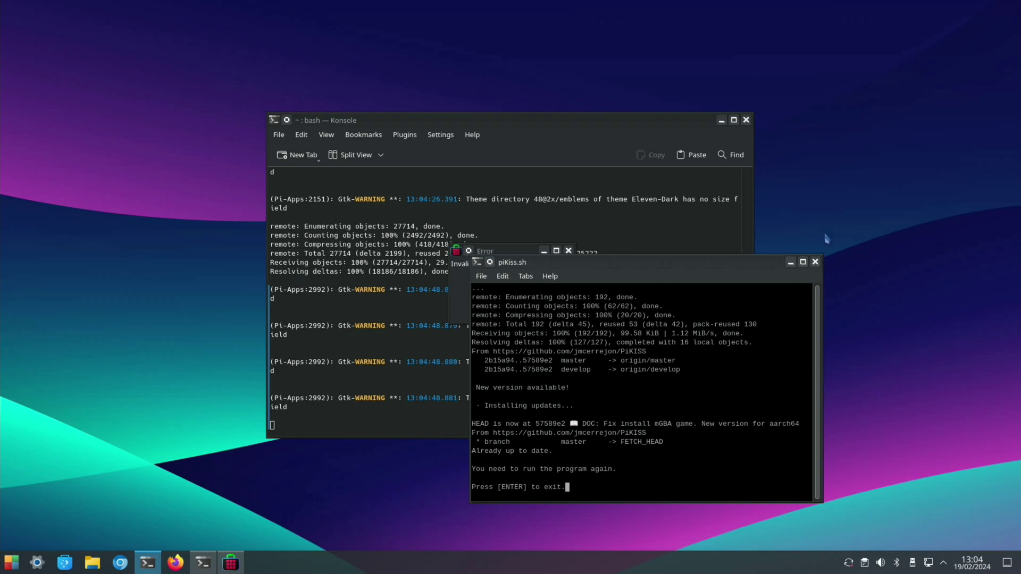
{"action": "left_click", "coordinate": [816, 262]}
{"action": "left_click", "coordinate": [746, 120]}
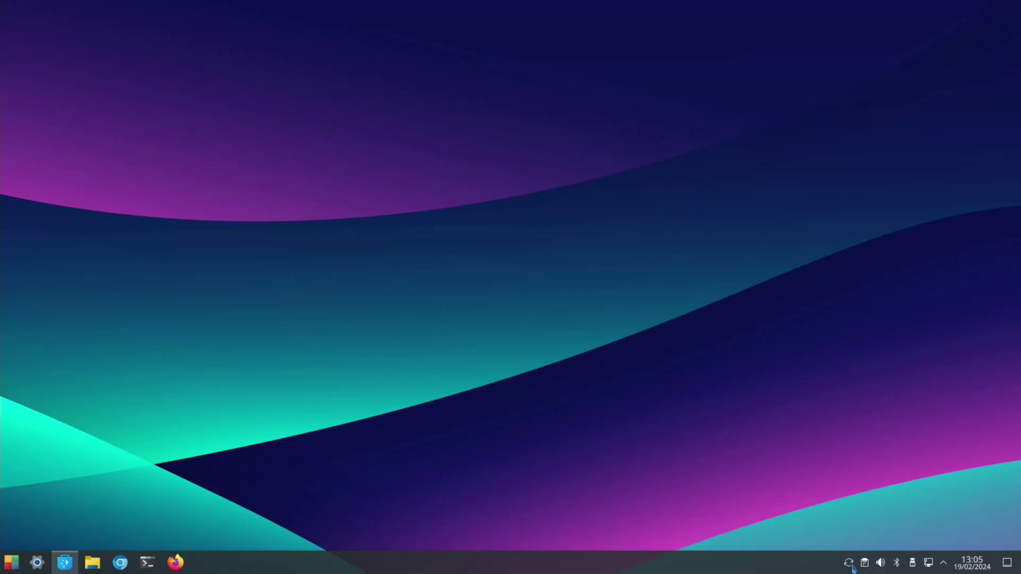
- Open Discover's Updates page from the tray and install all 193 updates
{"action": "left_click", "coordinate": [849, 564]}
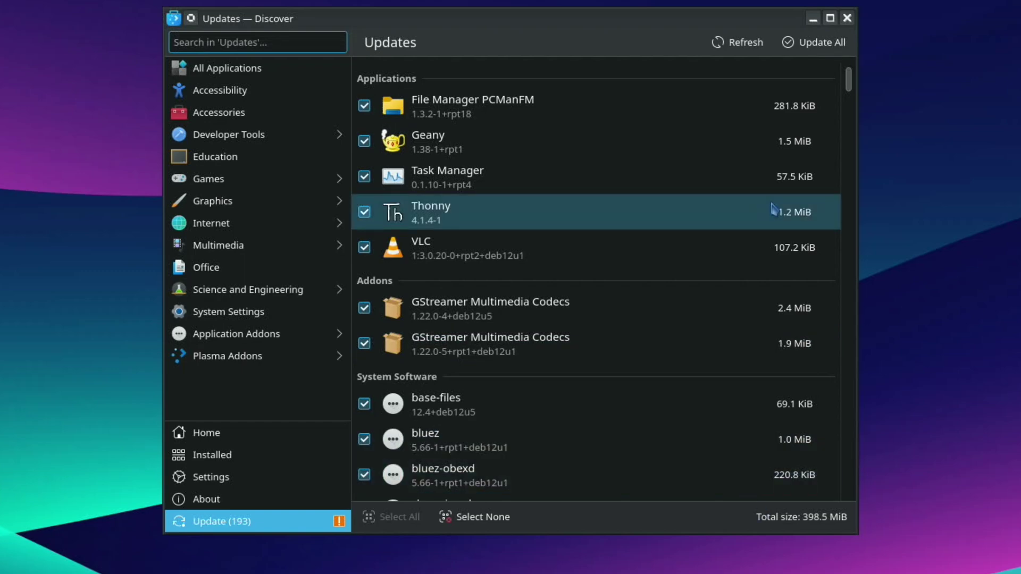
{"action": "left_click", "coordinate": [816, 44]}
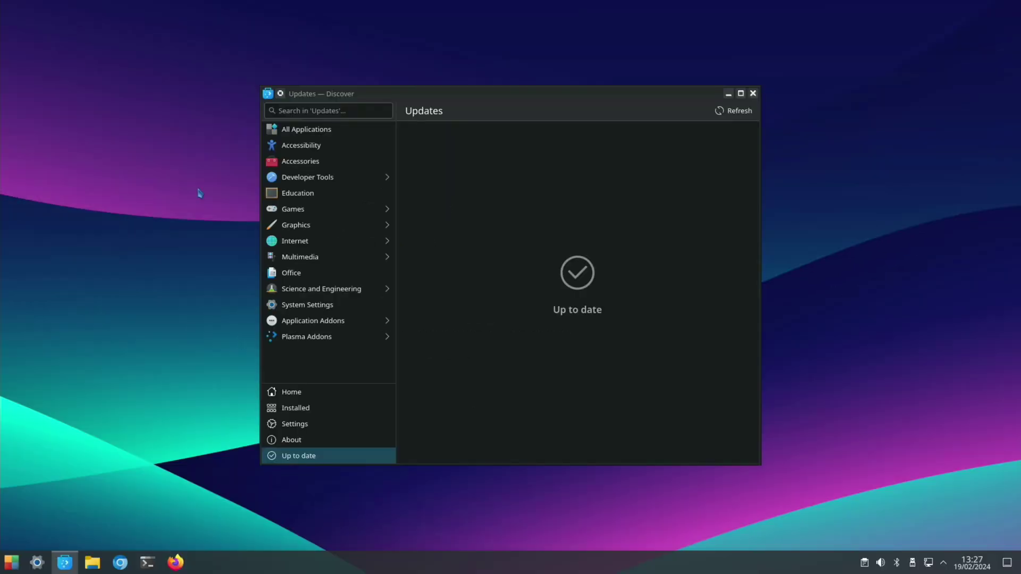
- Search the launcher for 'imager' and launch Raspberry Pi Imager v1.8.5
{"action": "key", "text": "super"}
{"action": "type", "text": "pi"}
{"action": "key", "text": "Down"}
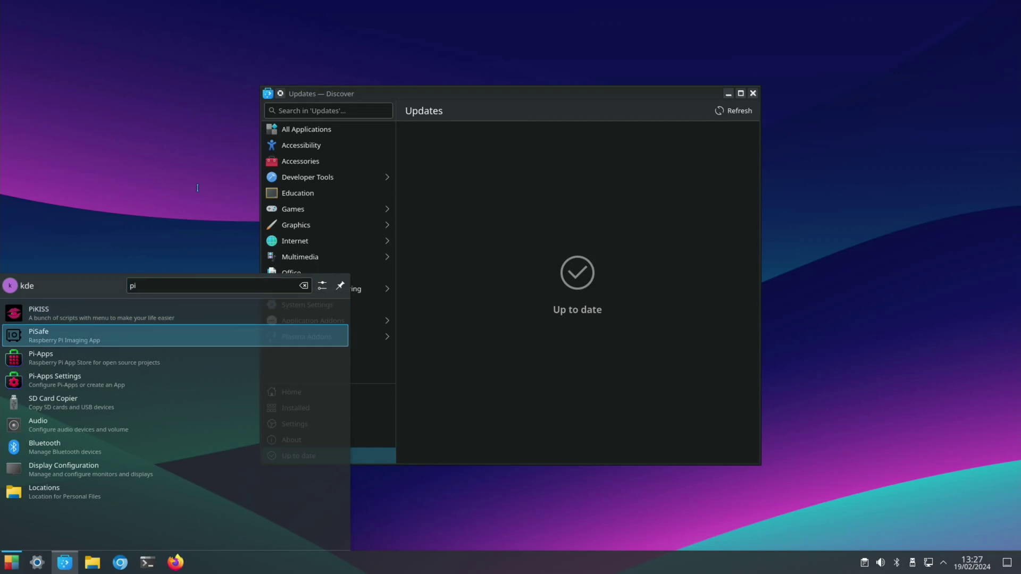
{"action": "key", "text": "BackSpace"}
{"action": "key", "text": "BackSpace"}
{"action": "type", "text": "kde"}
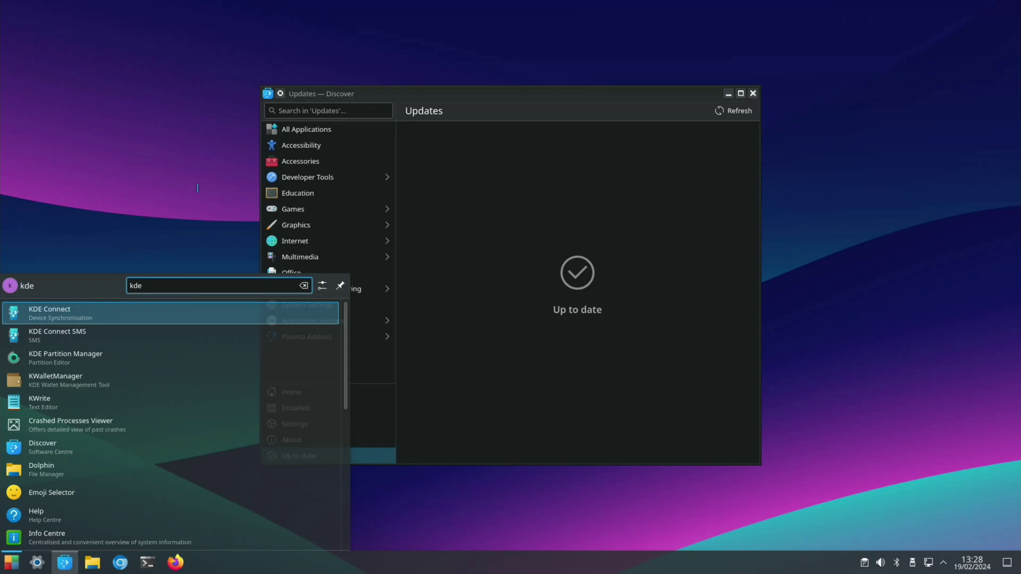
{"action": "key", "text": "BackSpace"}
{"action": "key", "text": "BackSpace"}
{"action": "key", "text": "BackSpace"}
{"action": "type", "text": "imager"}
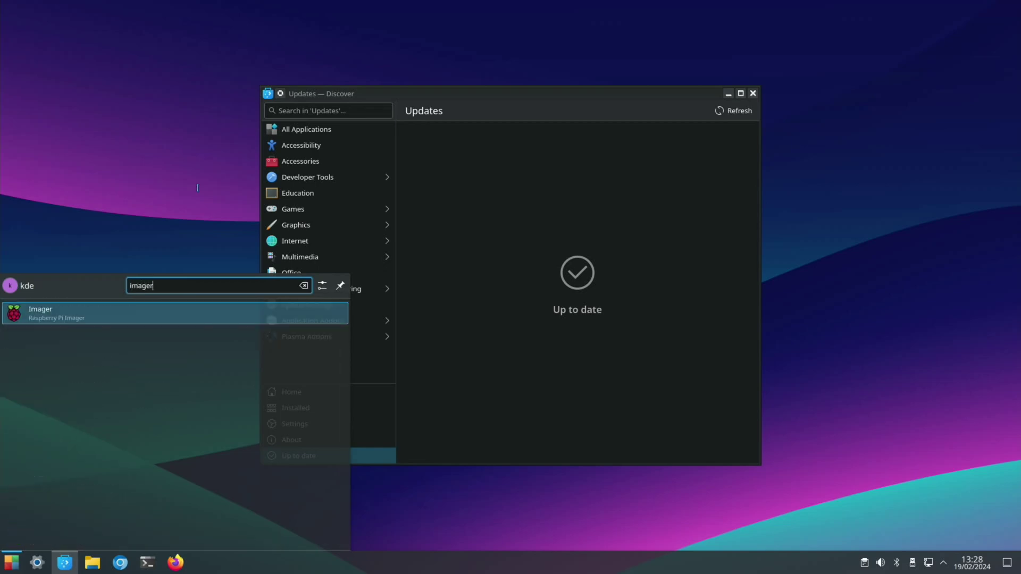
{"action": "key", "text": "Return"}
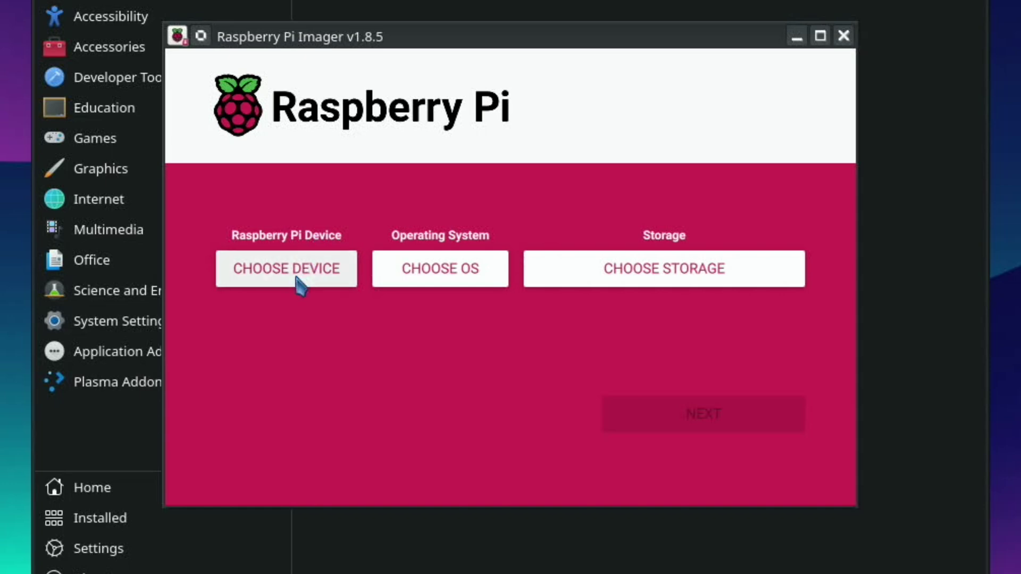
- Select Raspberry Pi 5 as the target device and bring up the operating system list
{"action": "left_click", "coordinate": [399, 281]}
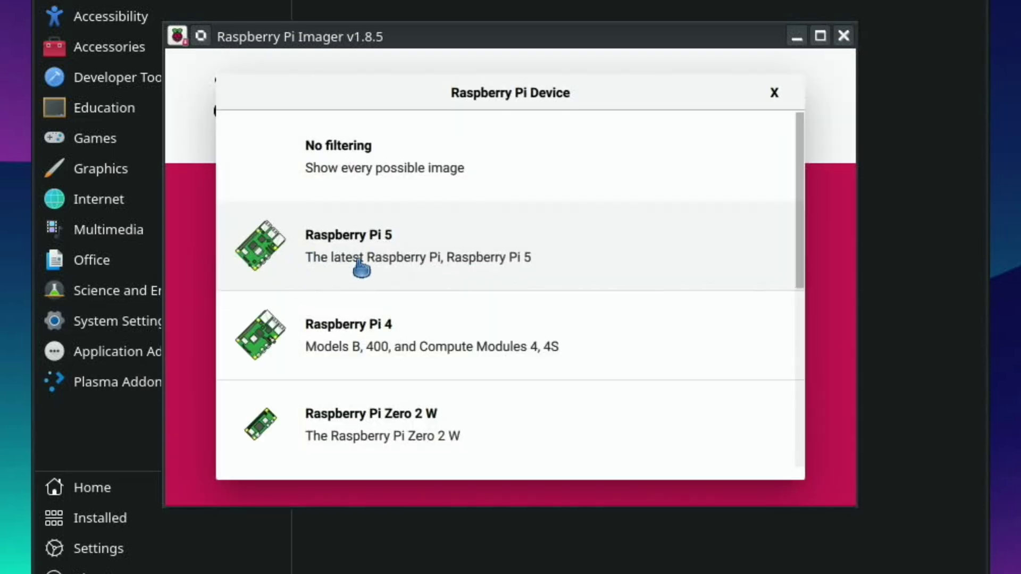
{"action": "left_click", "coordinate": [433, 264]}
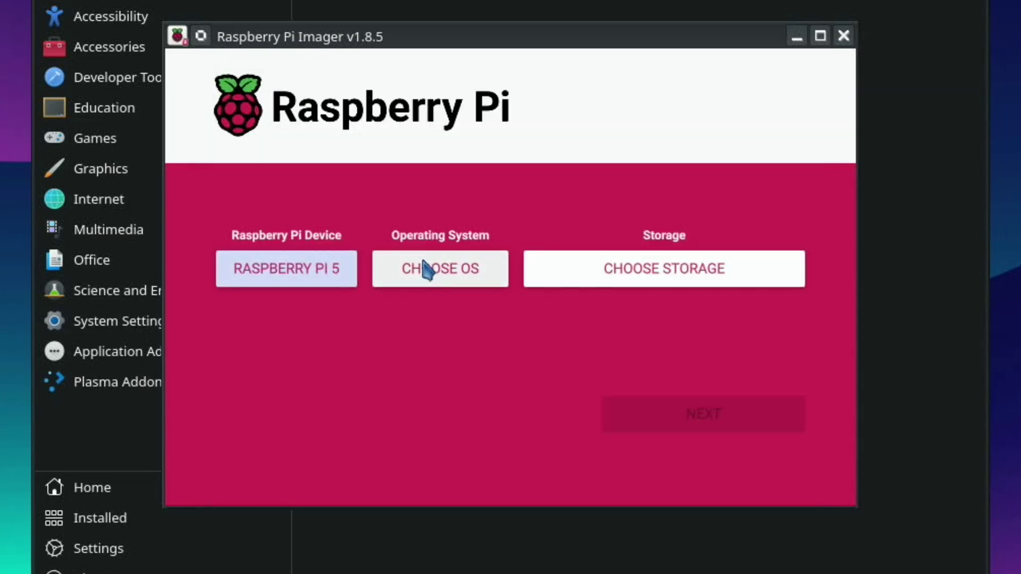
{"action": "left_click", "coordinate": [412, 279]}
{"action": "scroll", "coordinate": [417, 286], "scroll_direction": "down", "scroll_amount": 10}
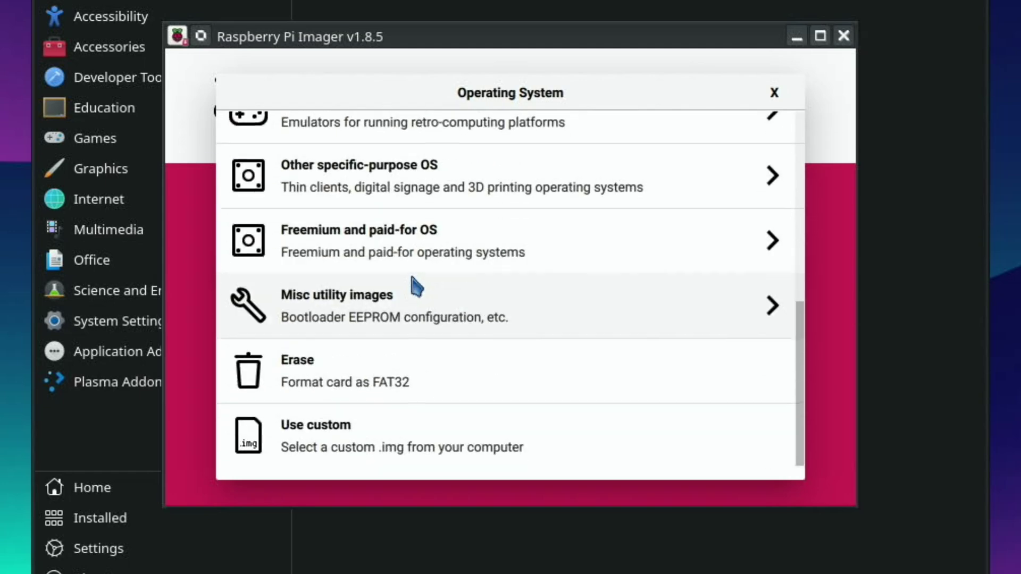
{"action": "scroll", "coordinate": [416, 286], "scroll_direction": "up", "scroll_amount": 10}
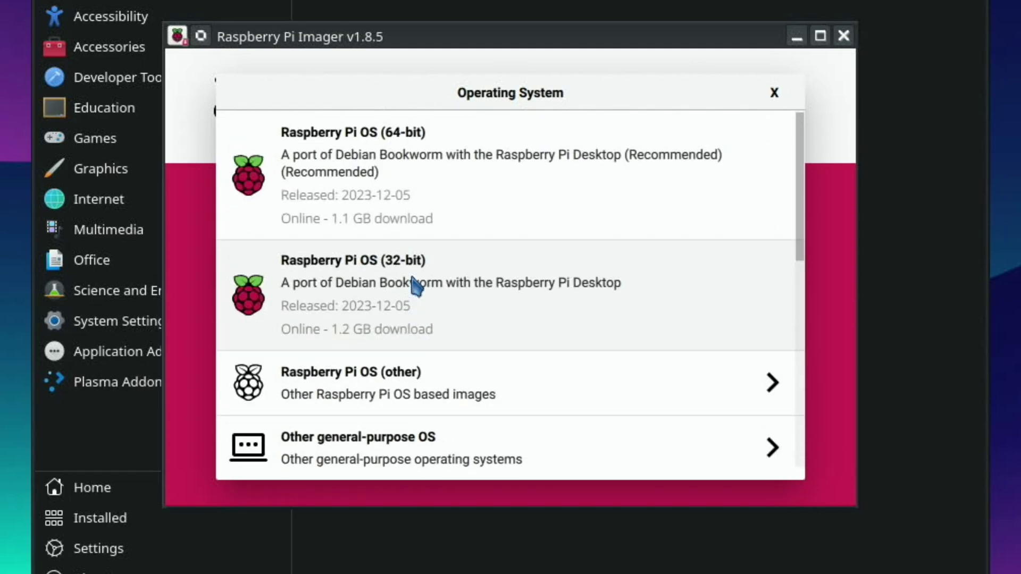
- Look through the Other general-purpose OS, Emulation and game OS, and Android by emteria categories
{"action": "left_click", "coordinate": [370, 446]}
{"action": "left_click", "coordinate": [246, 136]}
{"action": "scroll", "coordinate": [343, 317], "scroll_direction": "down", "scroll_amount": 5}
{"action": "scroll", "coordinate": [346, 319], "scroll_direction": "down", "scroll_amount": 3}
{"action": "scroll", "coordinate": [346, 319], "scroll_direction": "up", "scroll_amount": 6}
{"action": "left_click", "coordinate": [332, 410]}
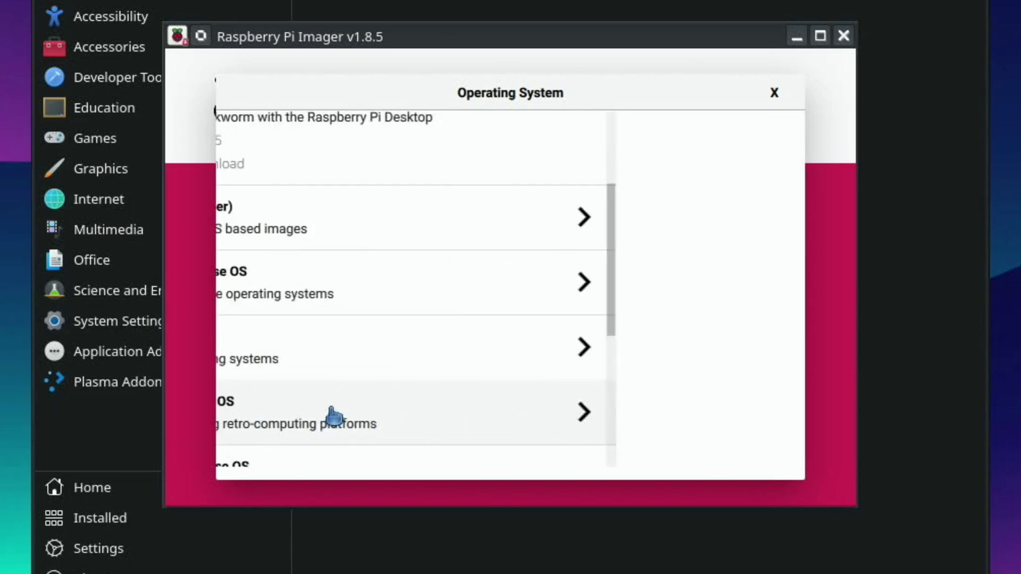
{"action": "left_click", "coordinate": [260, 153]}
{"action": "left_click", "coordinate": [362, 262]}
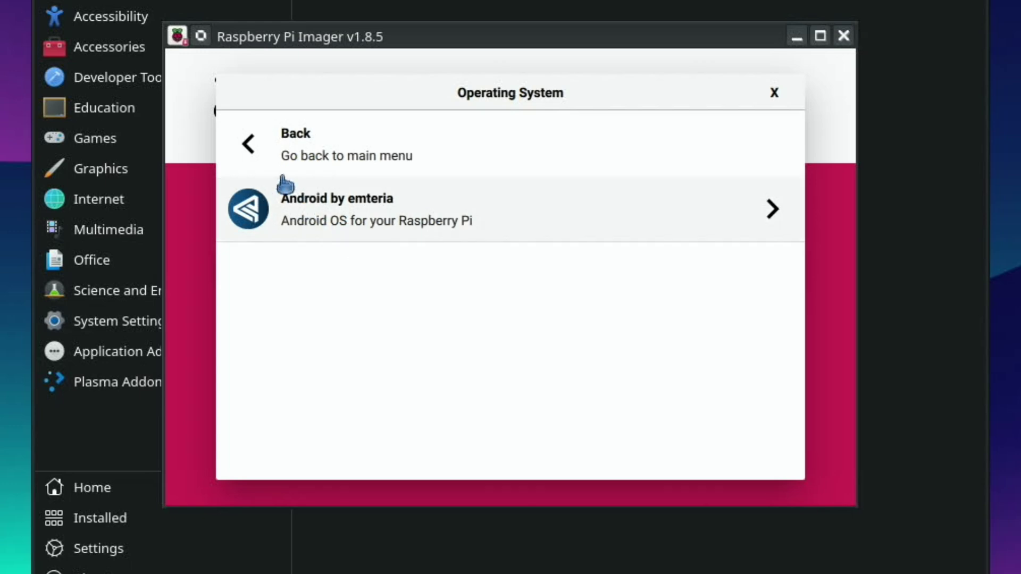
{"action": "left_click", "coordinate": [254, 152]}
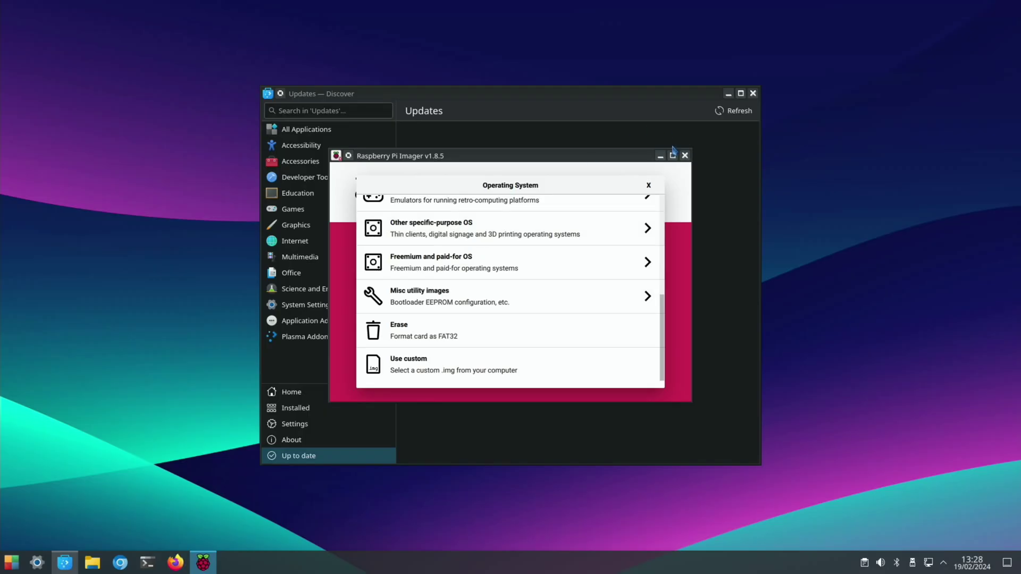
- Close Raspberry Pi Imager and Discover, then choose Shut Down from the launcher and confirm immediately
{"action": "left_click", "coordinate": [685, 155]}
{"action": "left_click", "coordinate": [753, 94]}
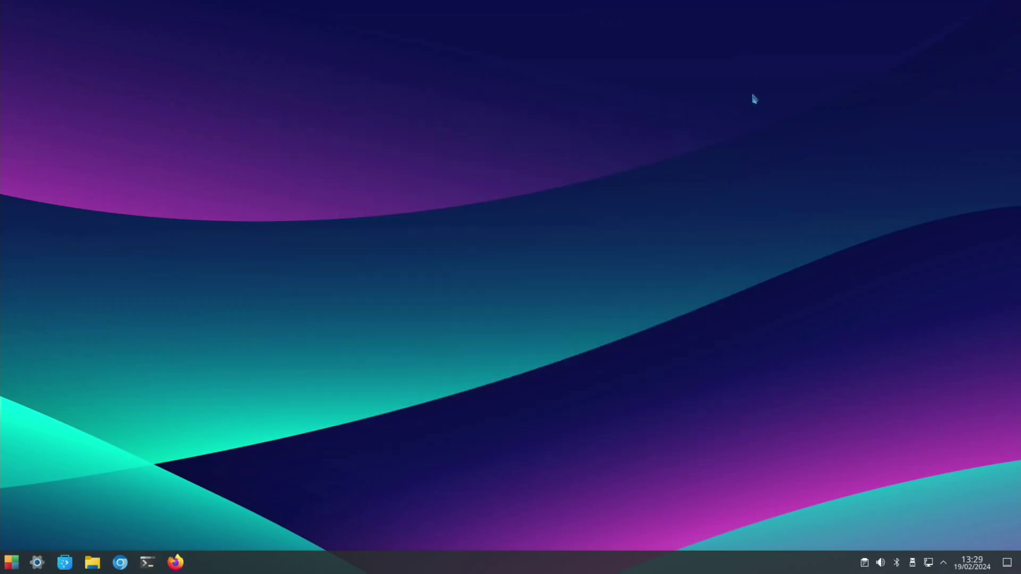
{"action": "left_click", "coordinate": [11, 562]}
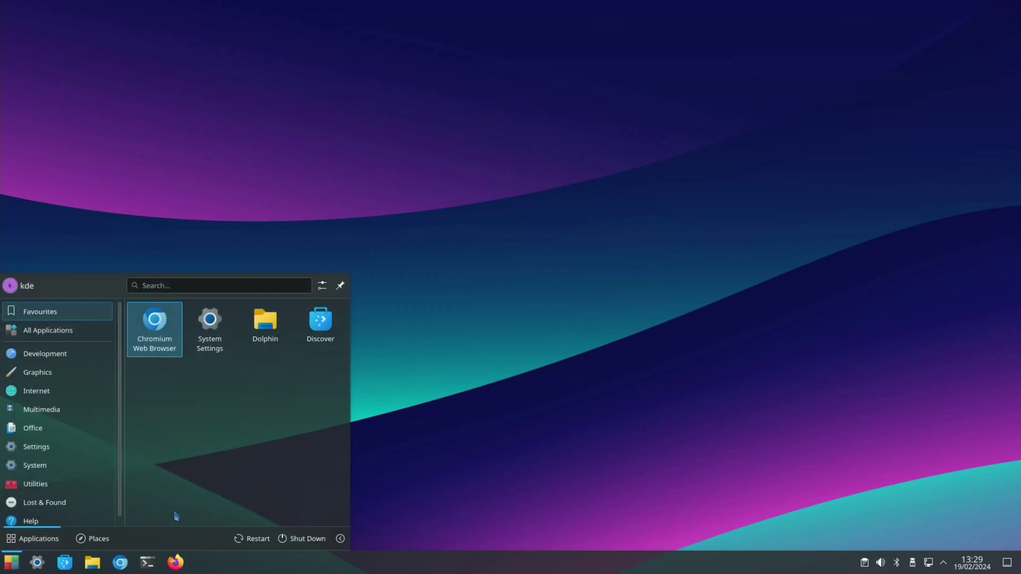
{"action": "left_click", "coordinate": [292, 539]}
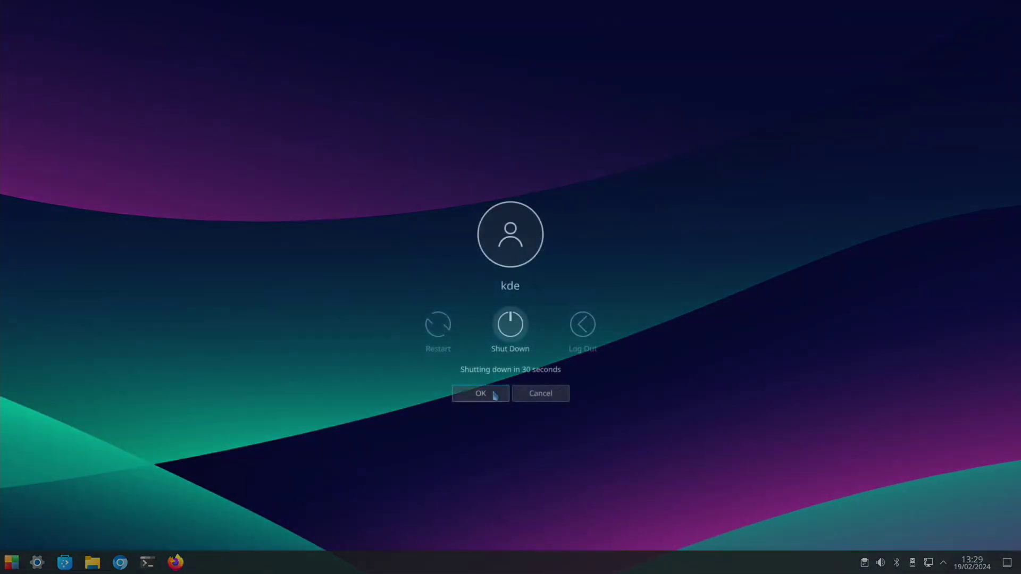
{"action": "left_click", "coordinate": [480, 394]}
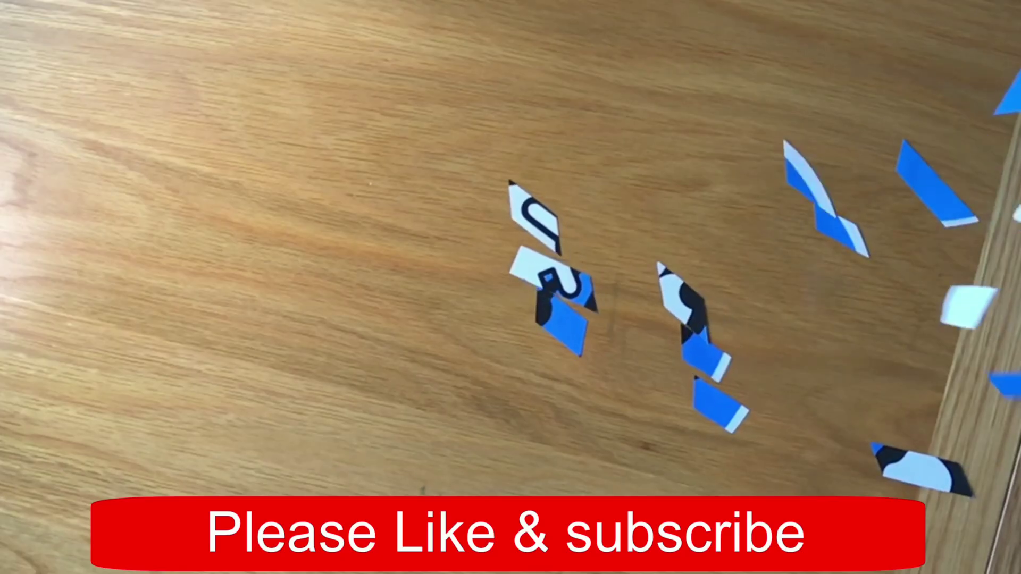